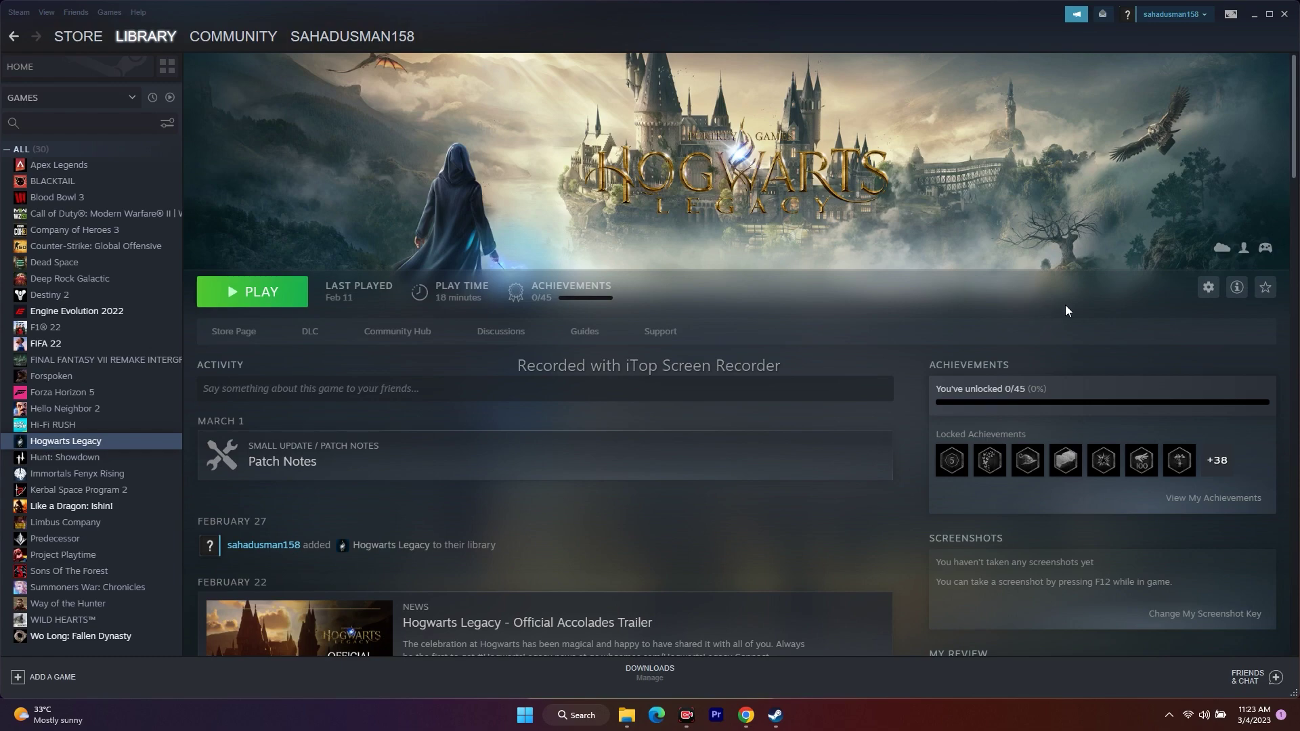
# - Minimize the Steam Hogwarts Legacy window to show the Windows desktop
pyautogui.click(1254, 14)
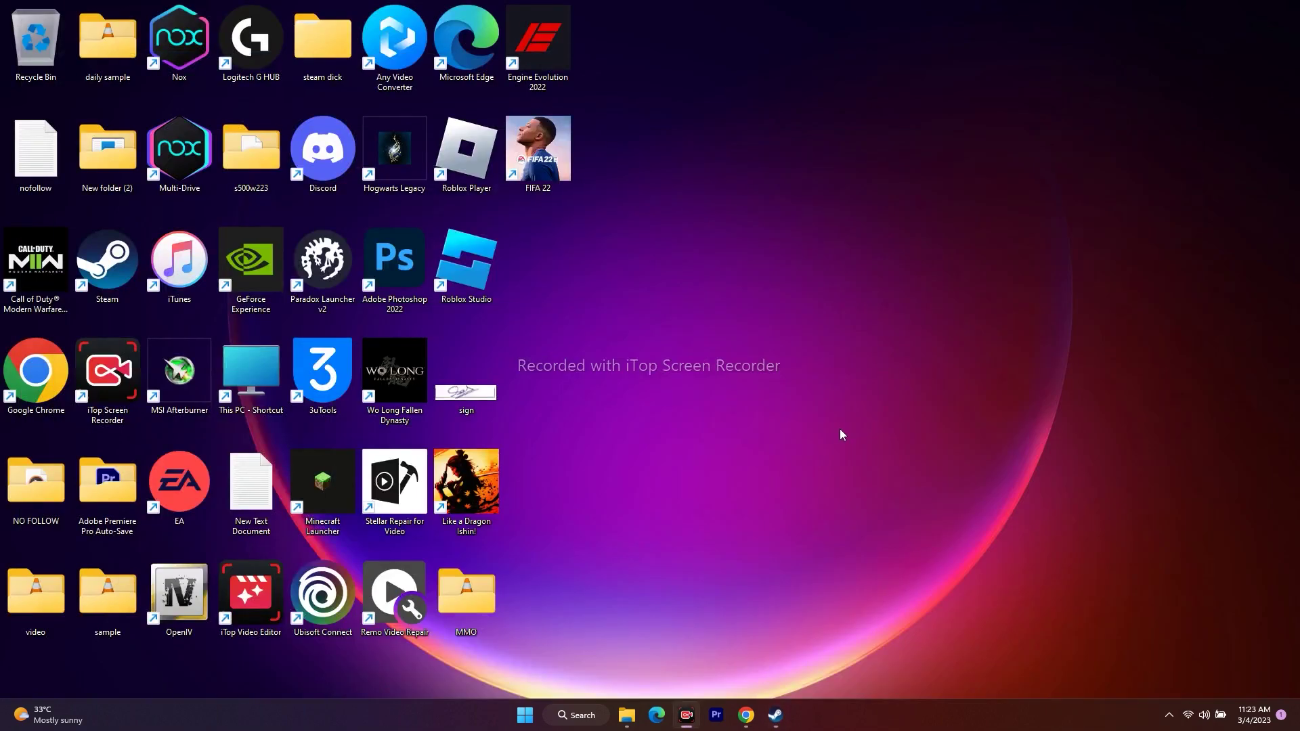
# - Open Settings > System > Display > Graphics from Windows Search and start adding an app
pyautogui.click(581, 717)
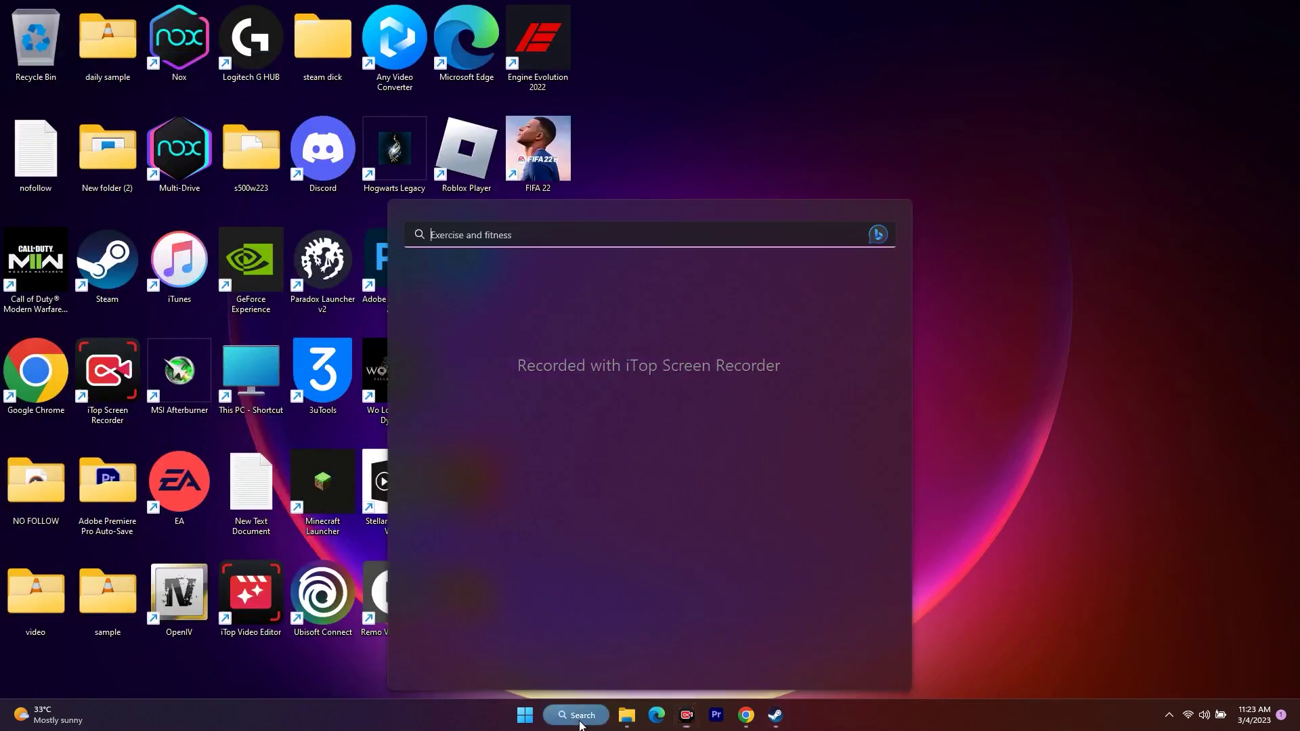
pyautogui.click(496, 516)
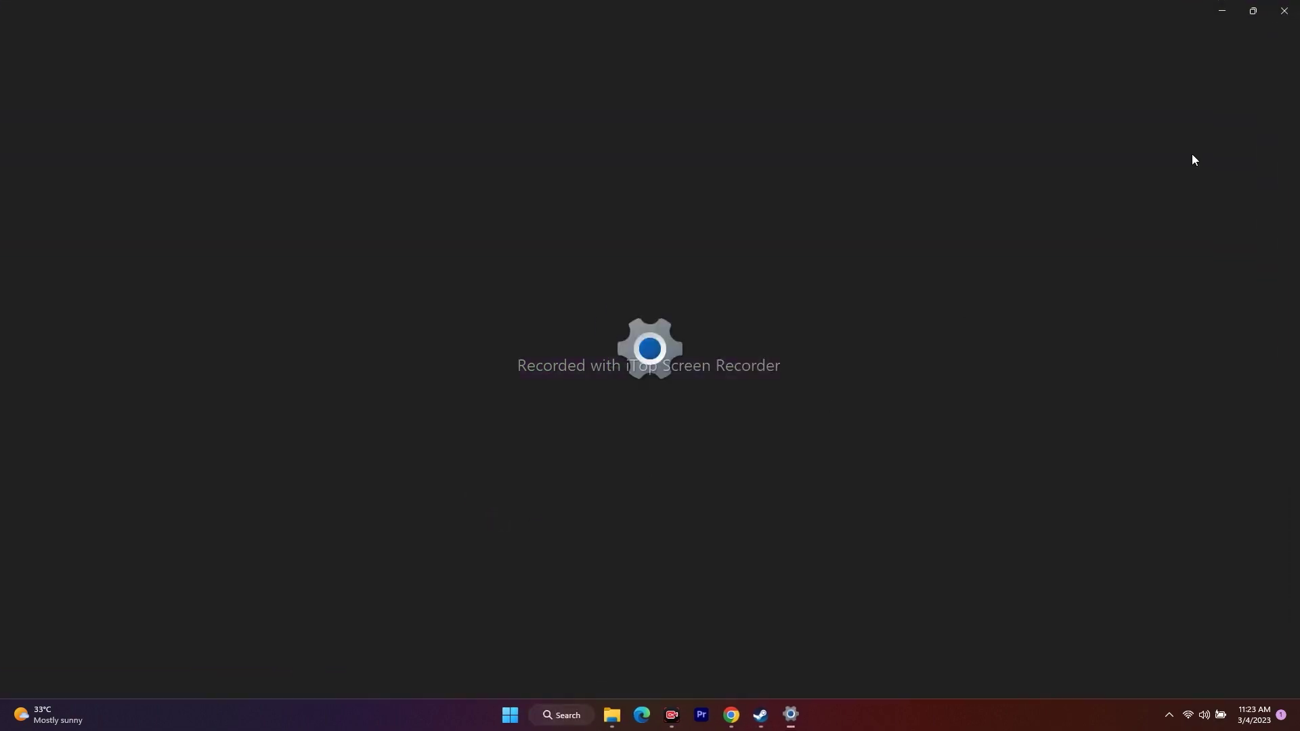
pyautogui.click(1283, 10)
pyautogui.click(586, 723)
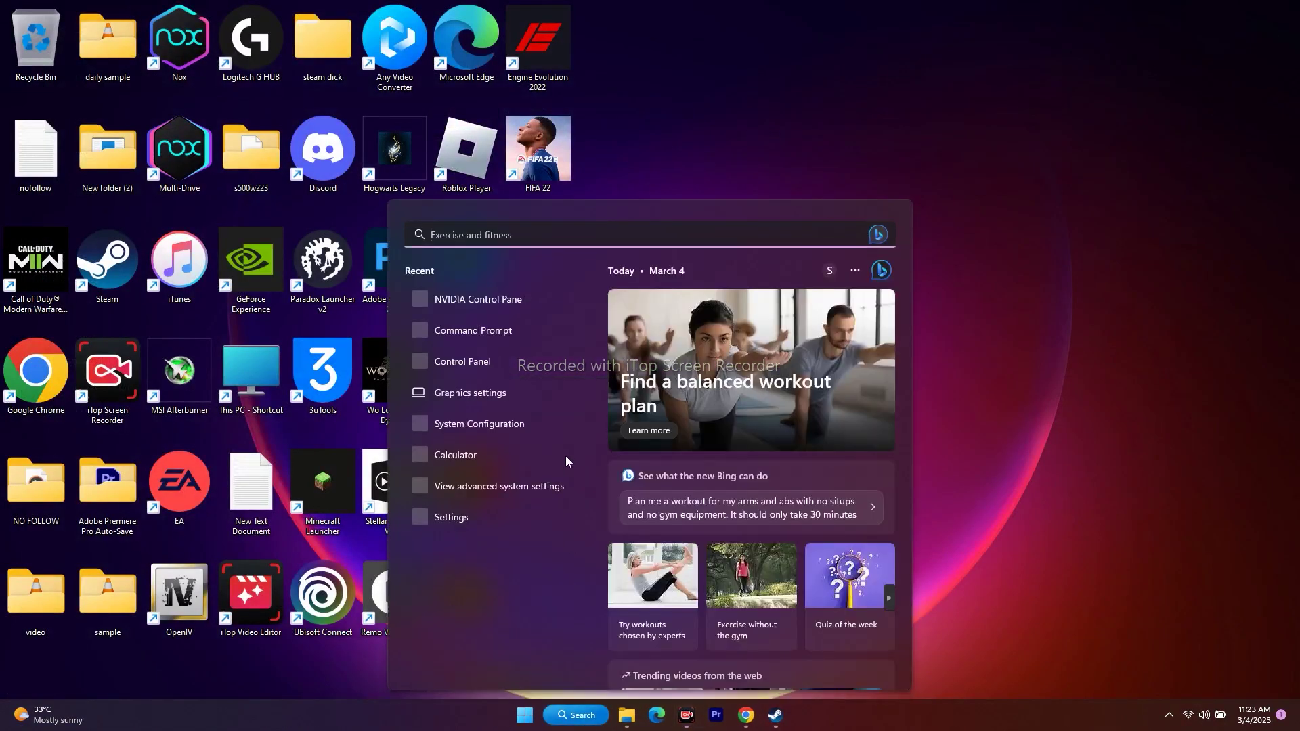
pyautogui.click(510, 392)
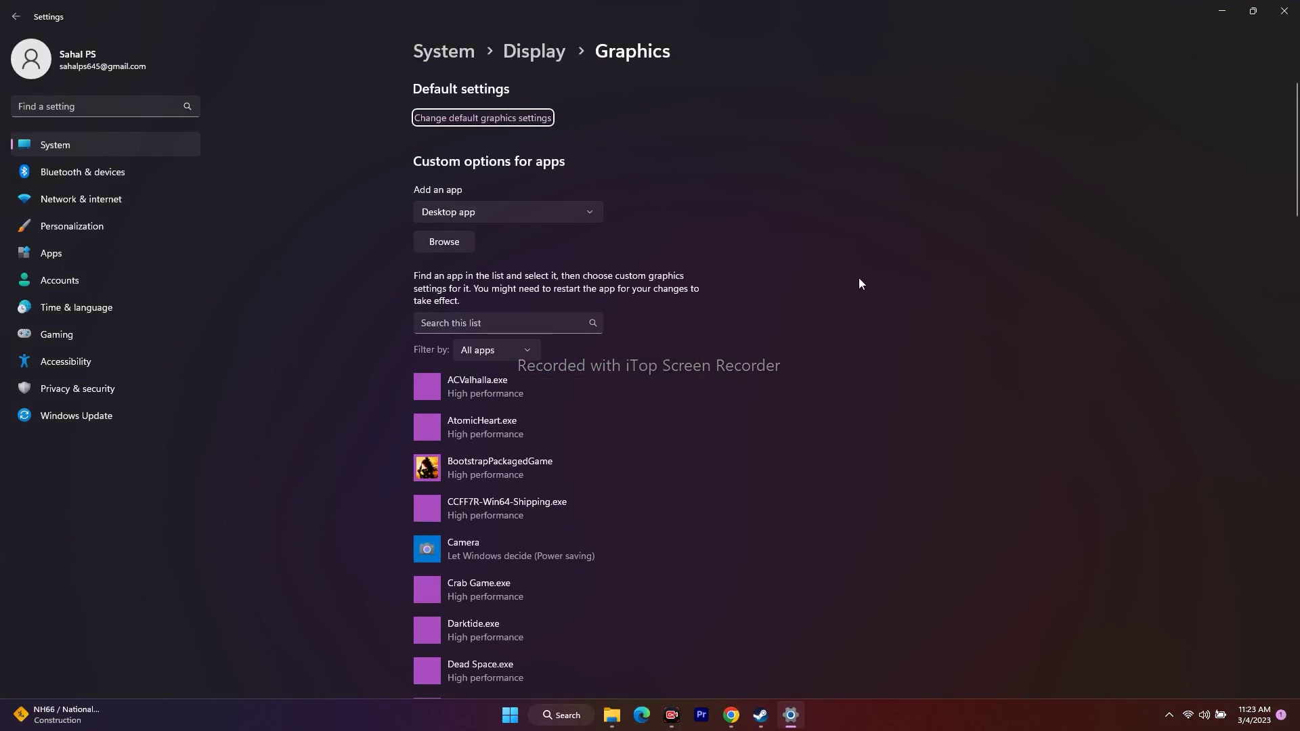
pyautogui.click(452, 242)
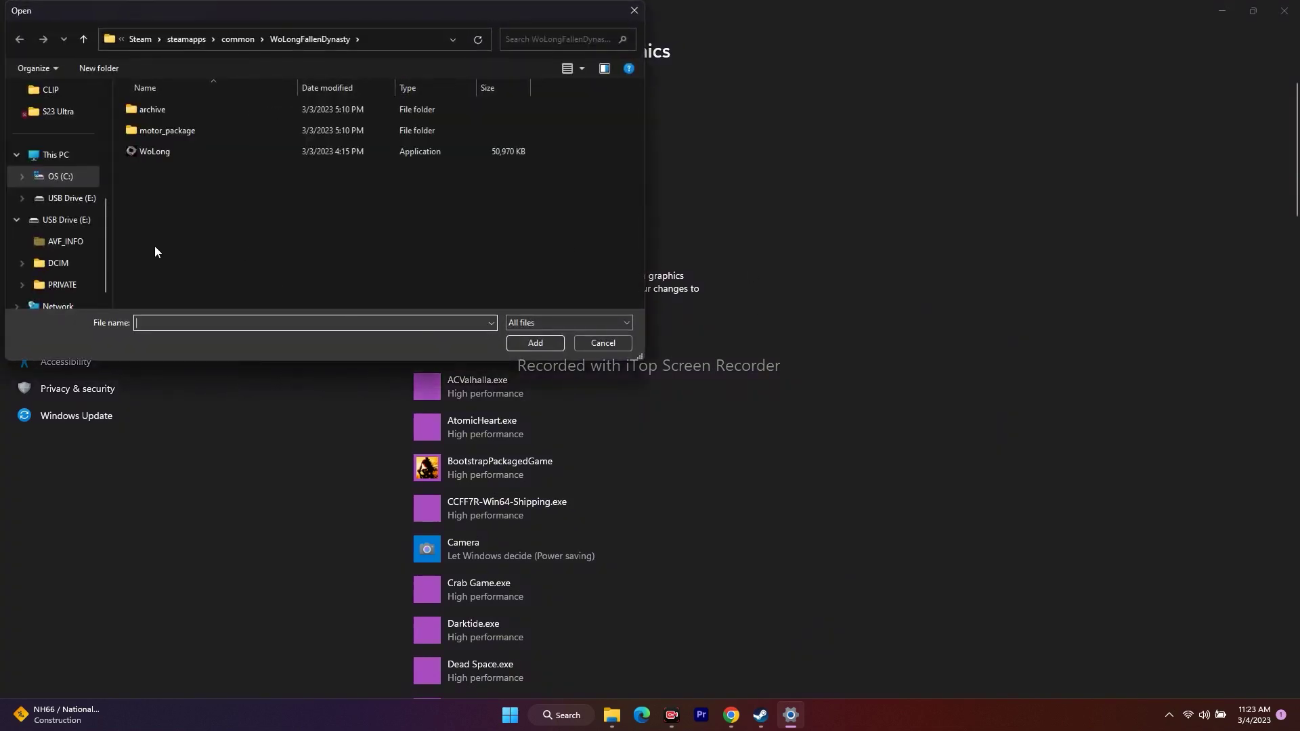
# - Browse from This PC into C:\Program Files (x86)\Steam
pyautogui.click(55, 155)
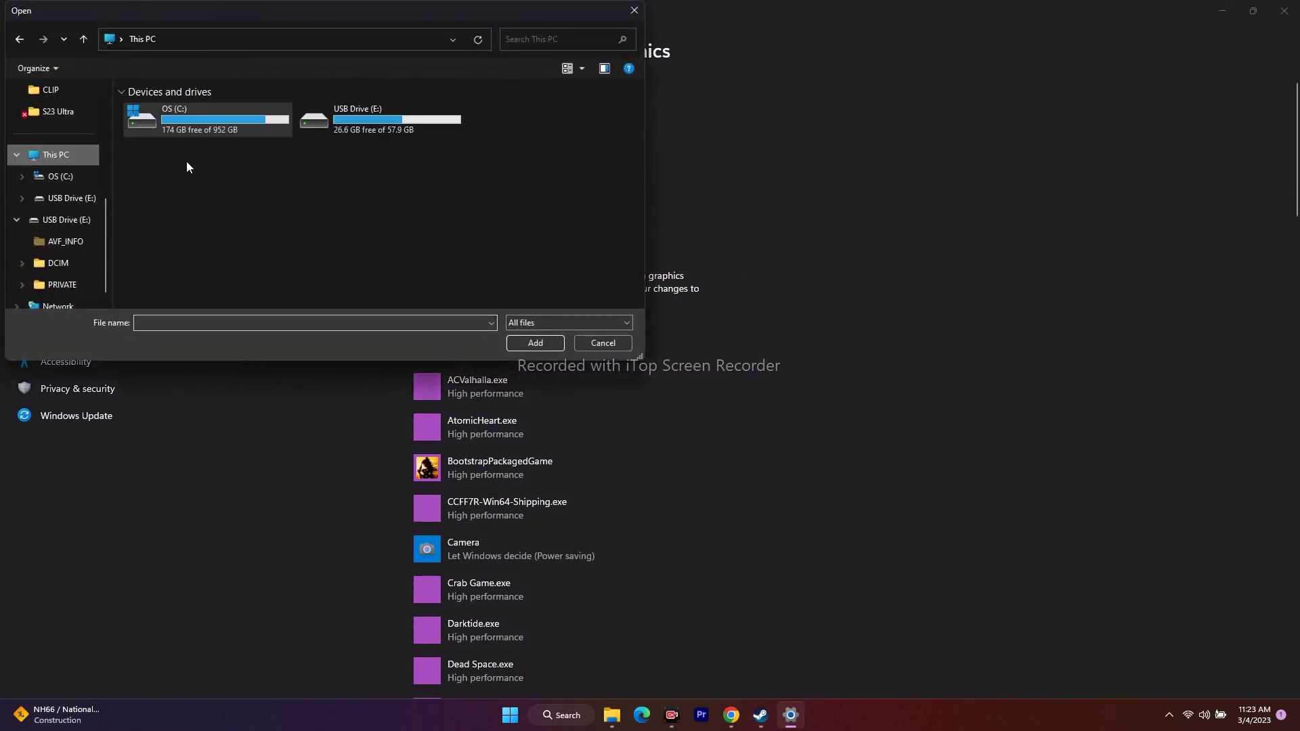
pyautogui.doubleClick(190, 123)
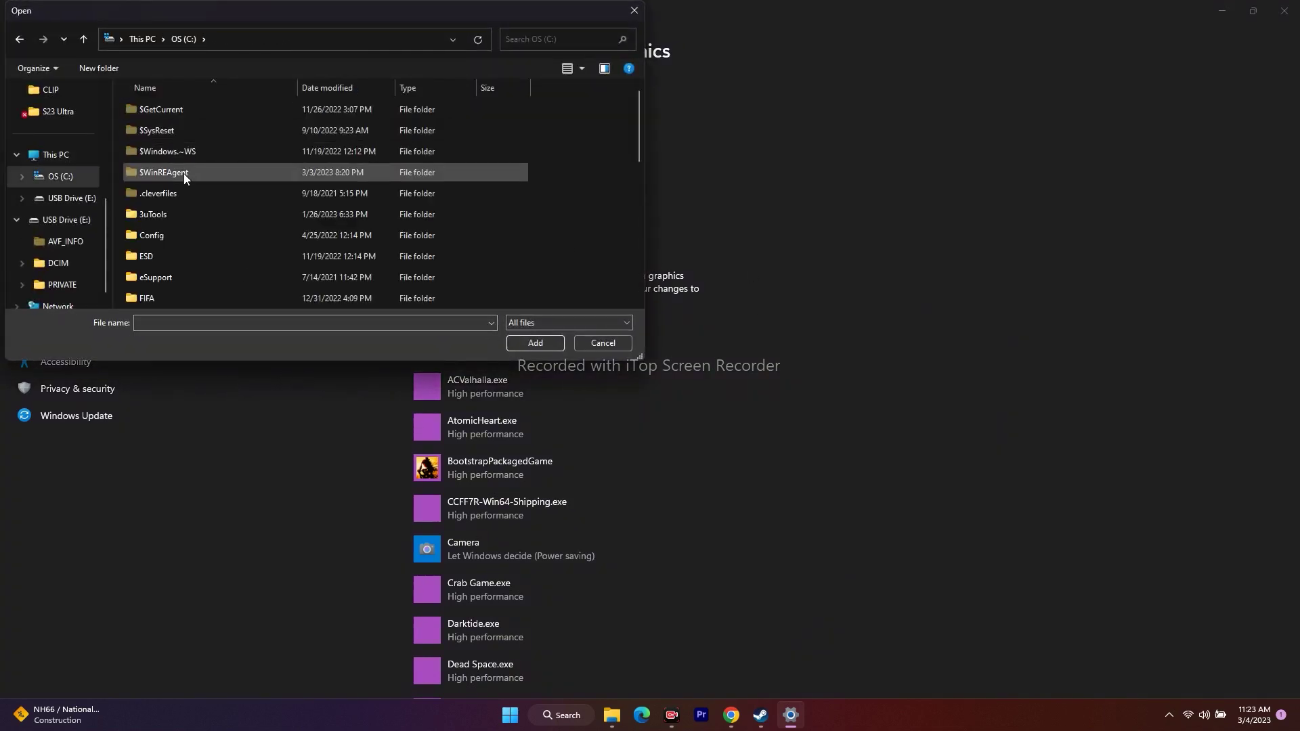
pyautogui.scroll(-4, 186, 196)
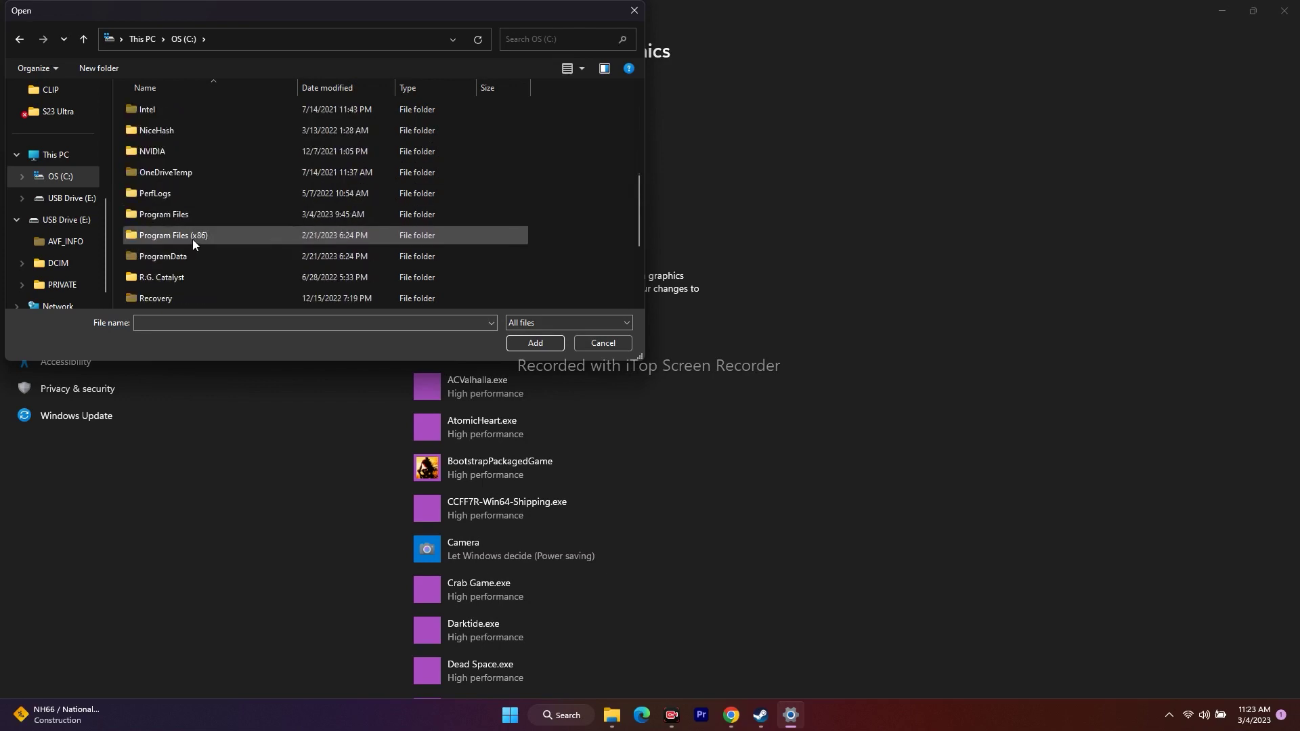
pyautogui.doubleClick(196, 236)
pyautogui.scroll(-3, 213, 204)
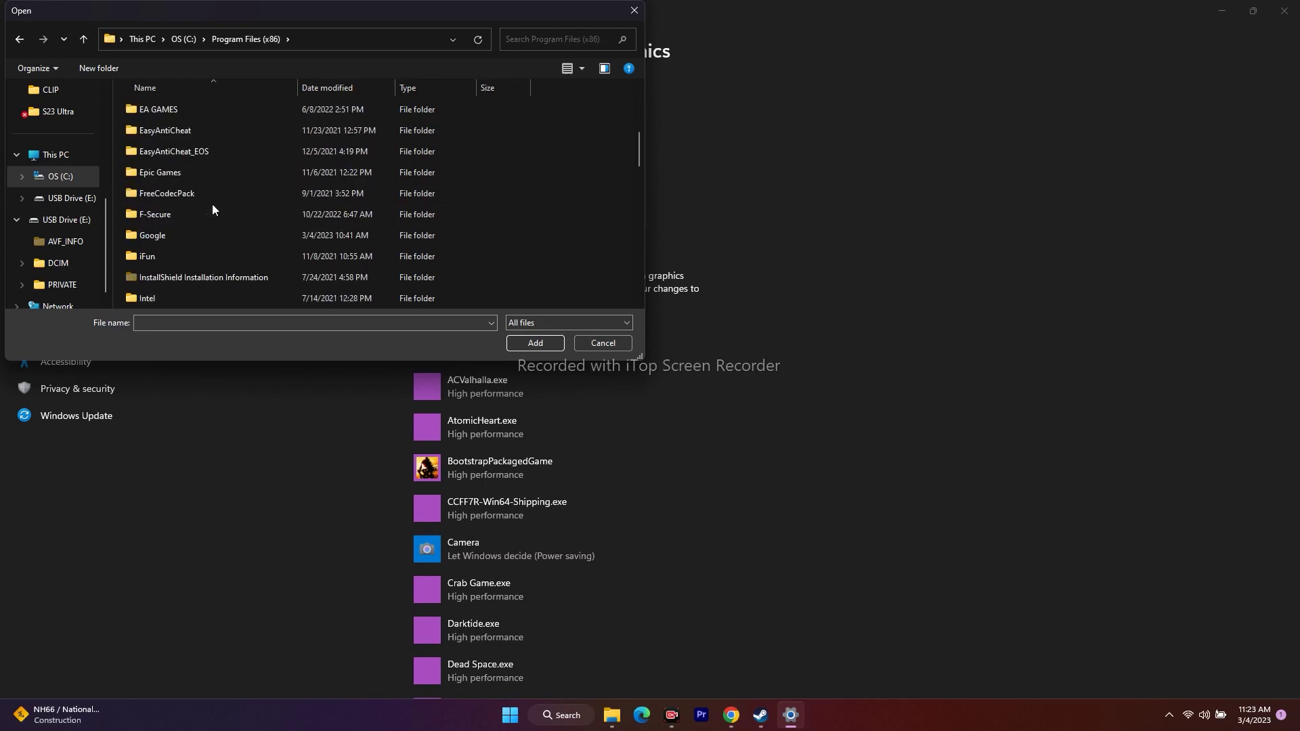
pyautogui.scroll(-7, 213, 204)
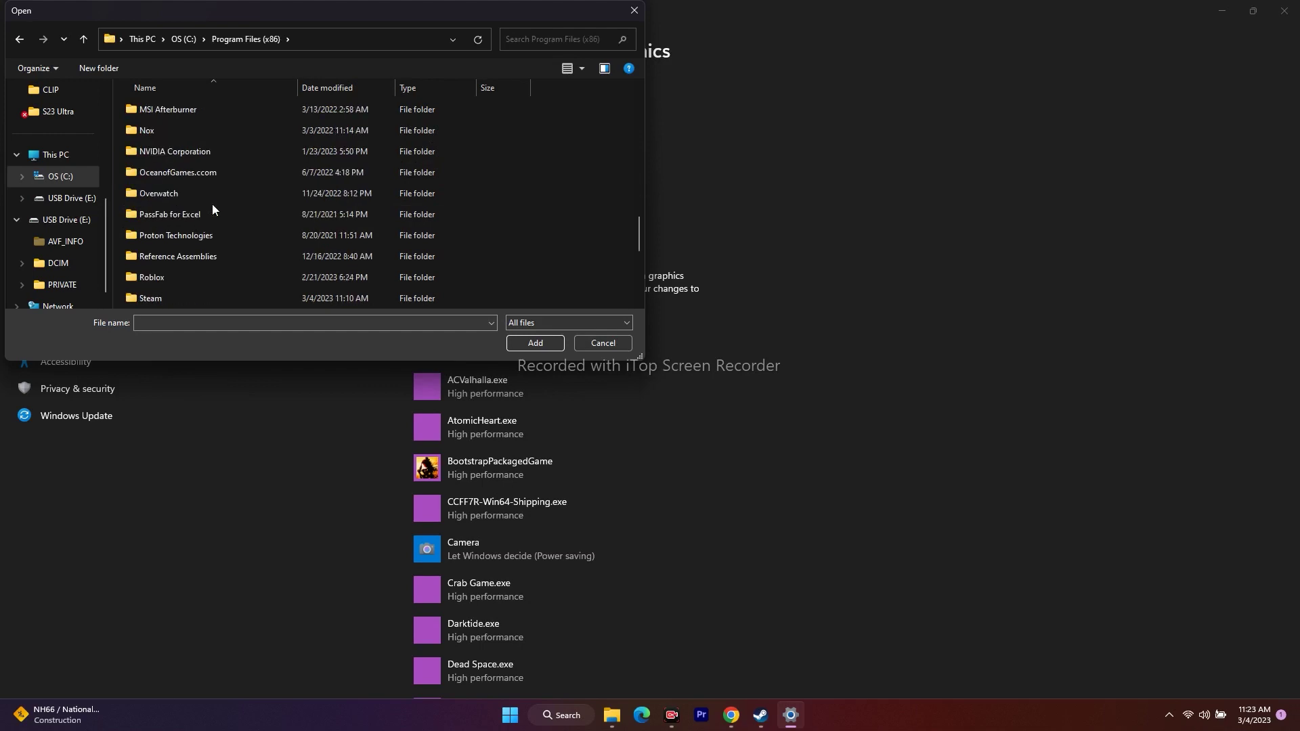
pyautogui.scroll(-1, 181, 243)
pyautogui.doubleClick(181, 243)
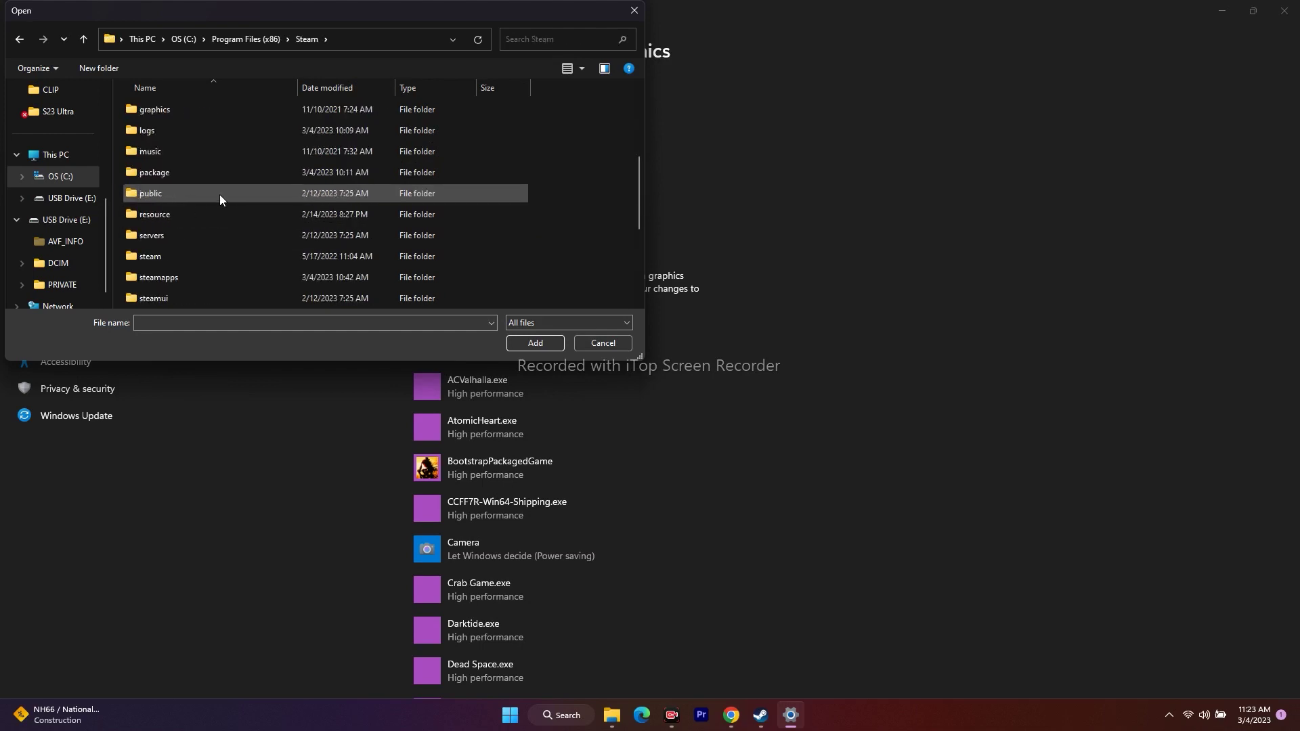
# - Select HogwartsLegacy in steamapps\common\Hogwarts Legacy and add it to the graphics list
pyautogui.scroll(-1, 219, 194)
pyautogui.doubleClick(200, 219)
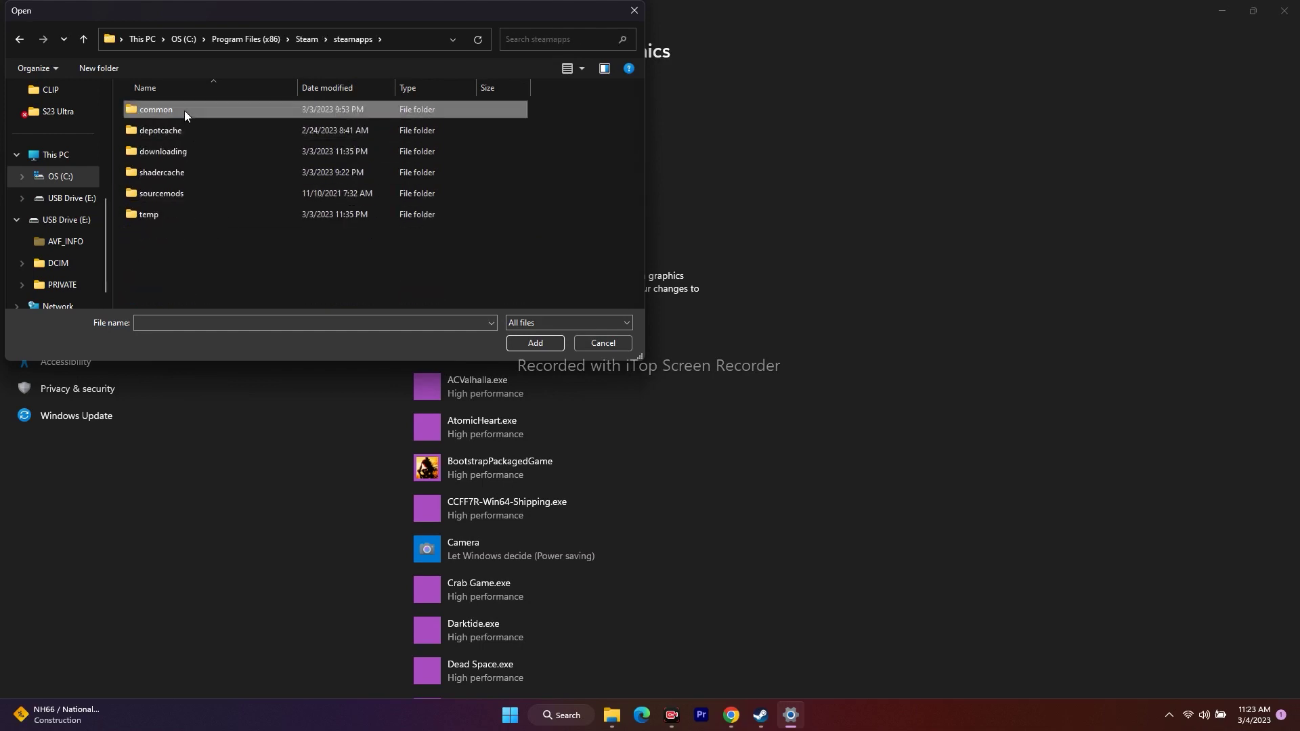
pyautogui.doubleClick(185, 111)
pyautogui.scroll(-3, 226, 243)
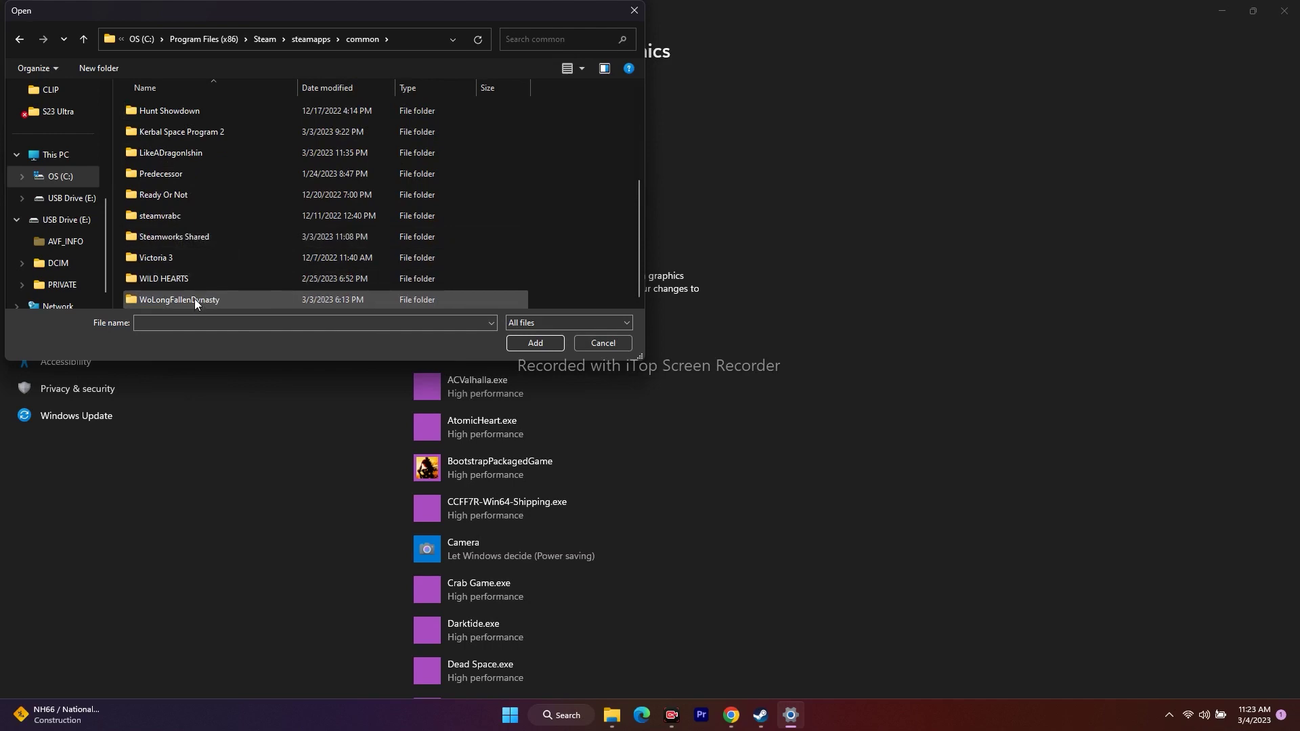
pyautogui.scroll(1, 198, 247)
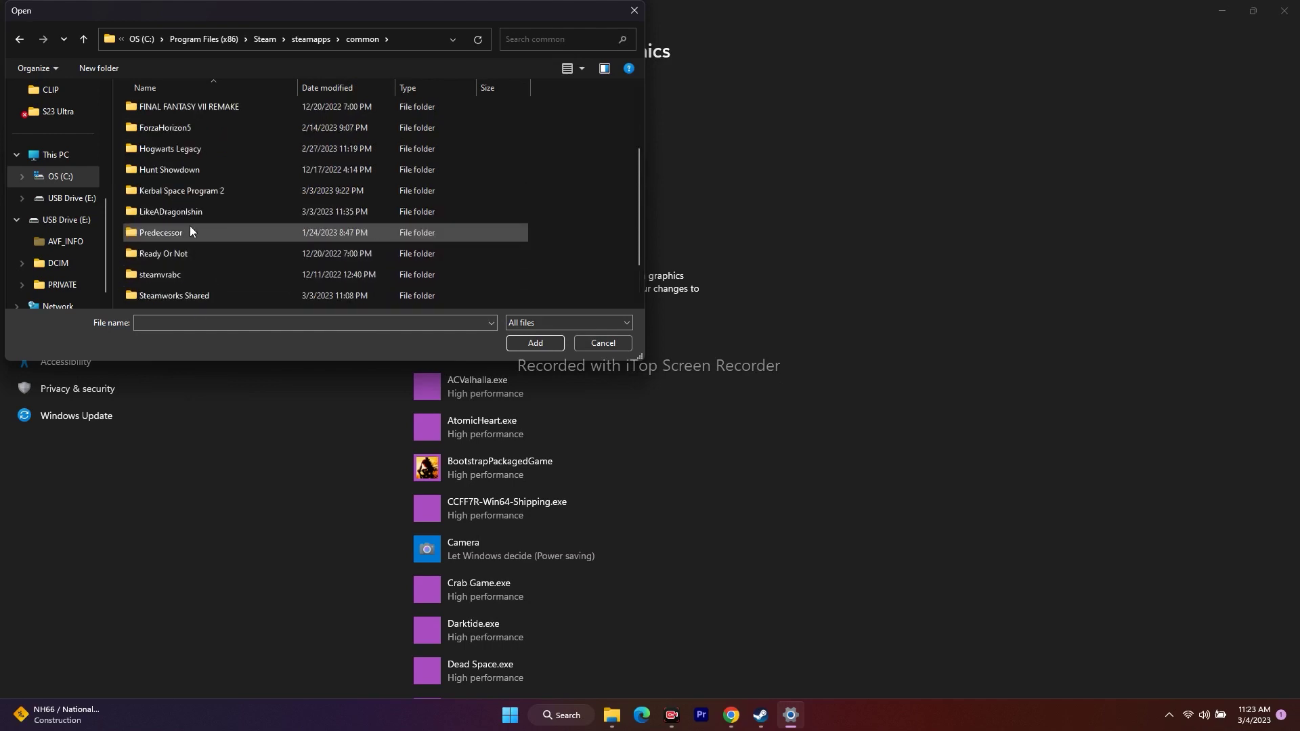
pyautogui.doubleClick(181, 149)
pyautogui.click(187, 152)
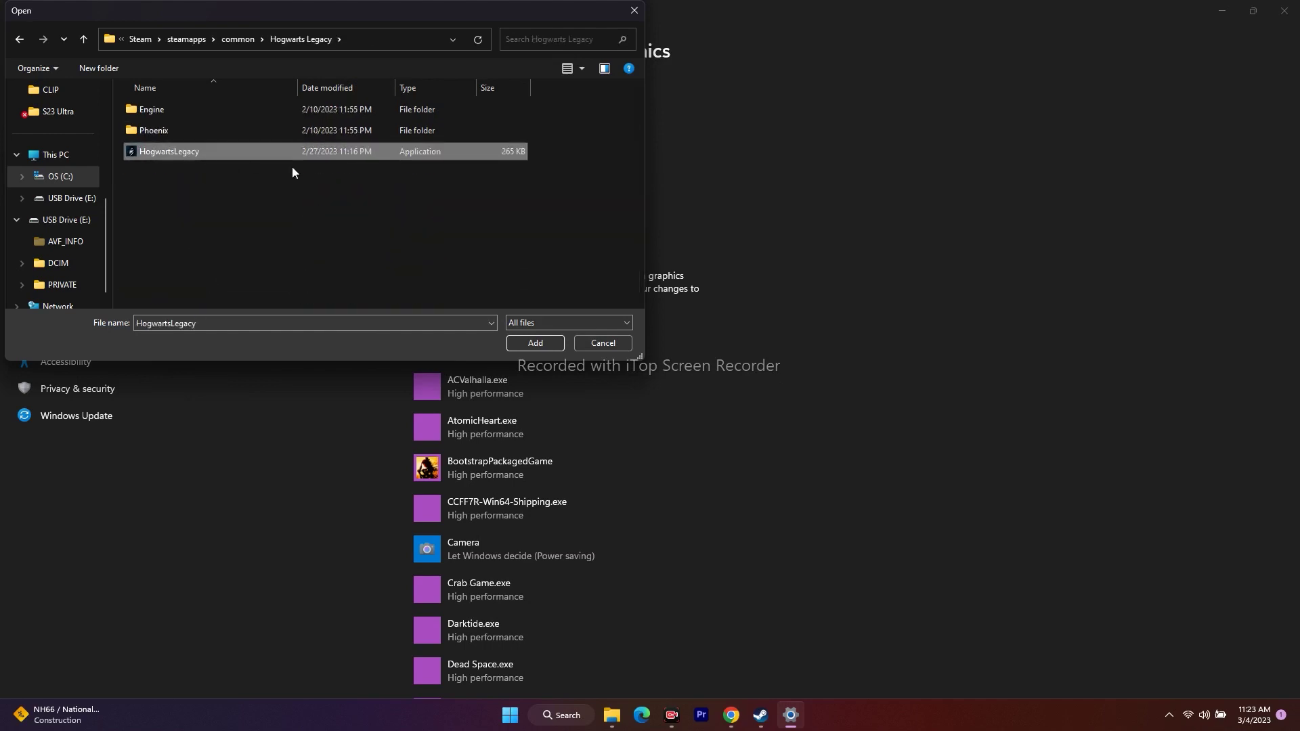
pyautogui.click(518, 340)
# - Save Hogwarts Legacy's graphics preference as High performance, then close Settings and return to Steam
pyautogui.scroll(-1, 767, 346)
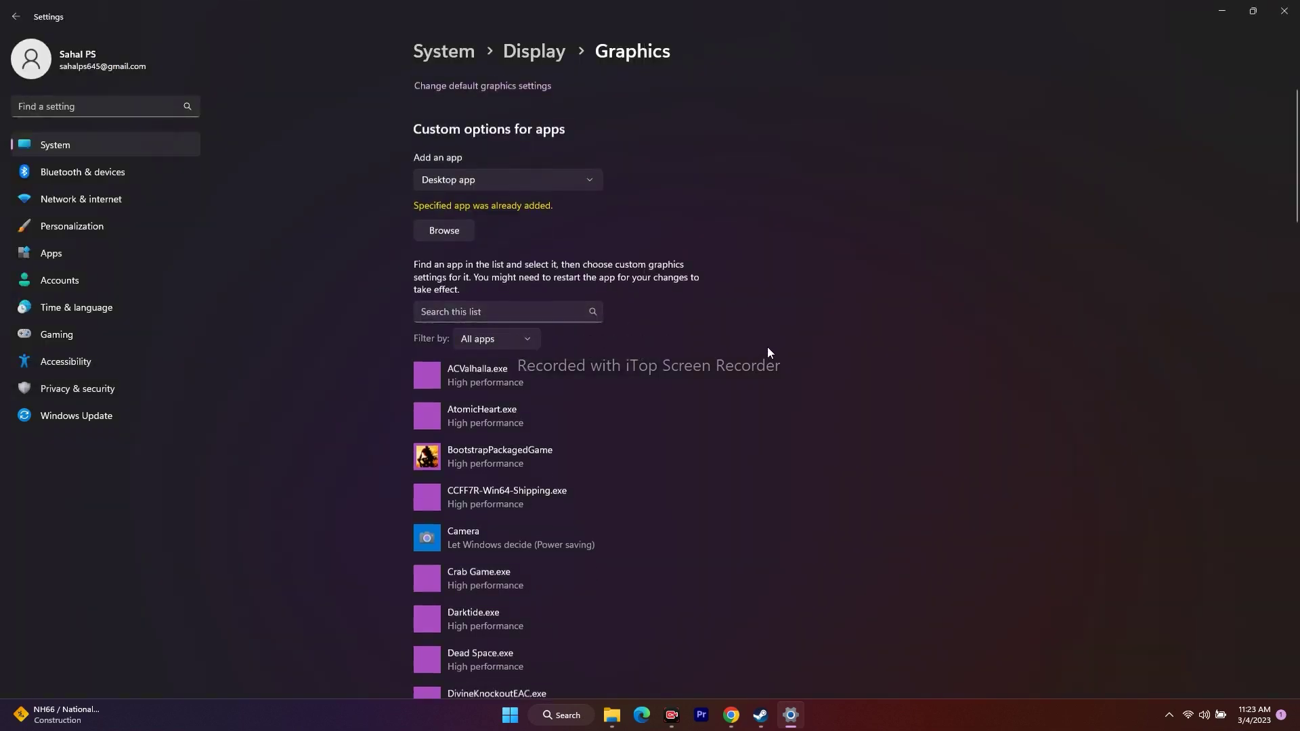
pyautogui.scroll(-5, 766, 346)
pyautogui.scroll(-2, 767, 347)
pyautogui.scroll(-3, 767, 352)
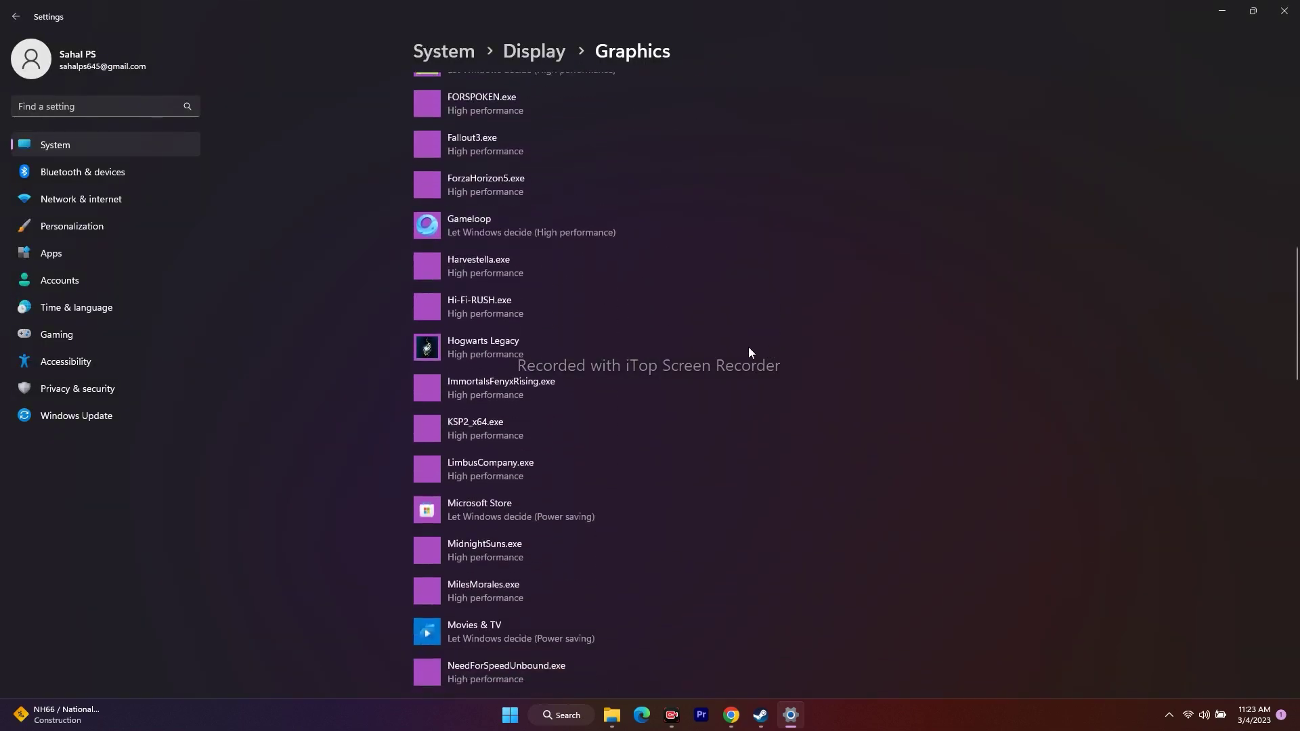
pyautogui.click(548, 343)
pyautogui.click(613, 415)
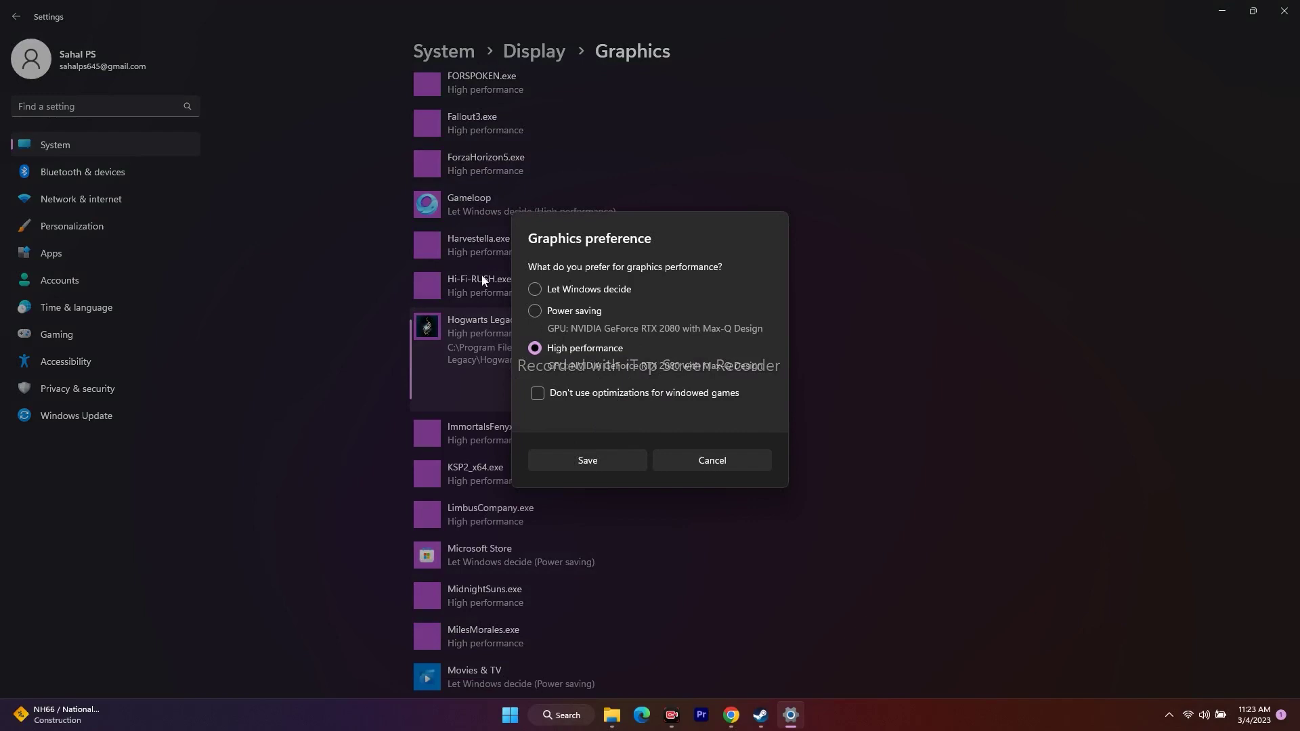
pyautogui.click(536, 289)
pyautogui.click(618, 455)
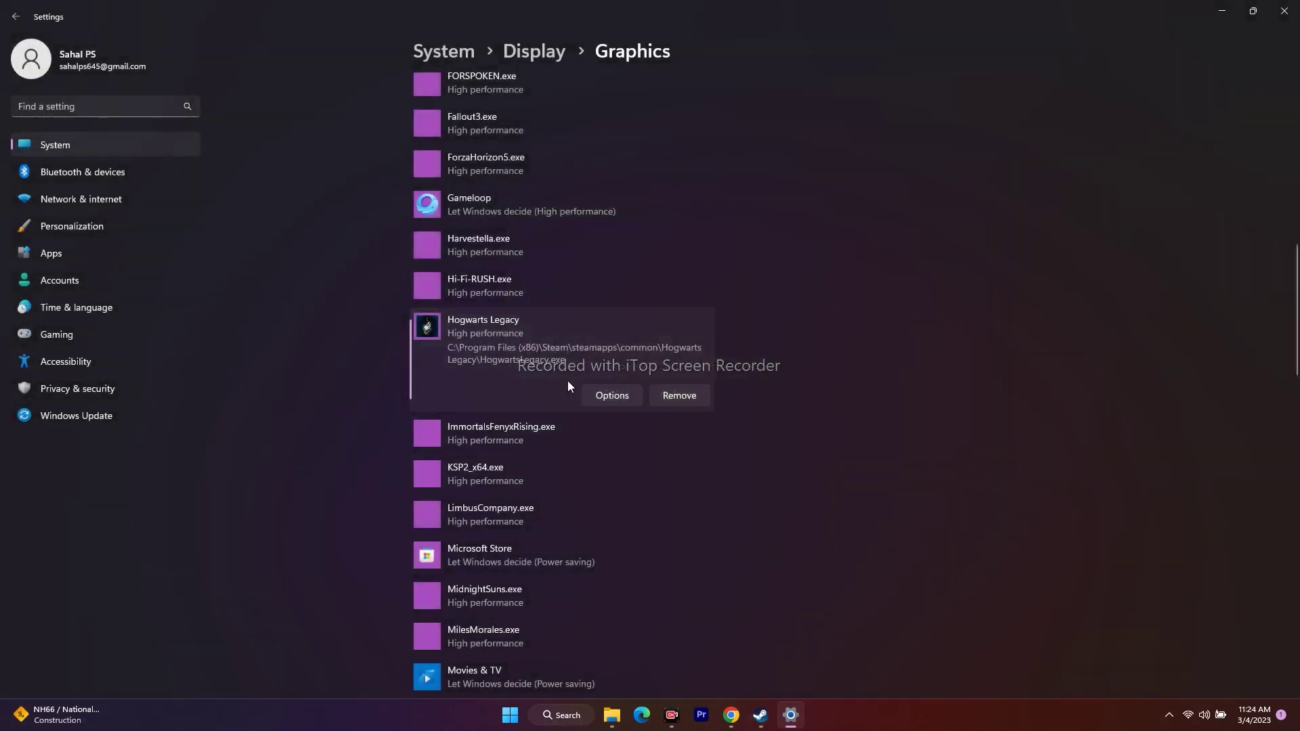
pyautogui.click(1284, 11)
pyautogui.click(777, 716)
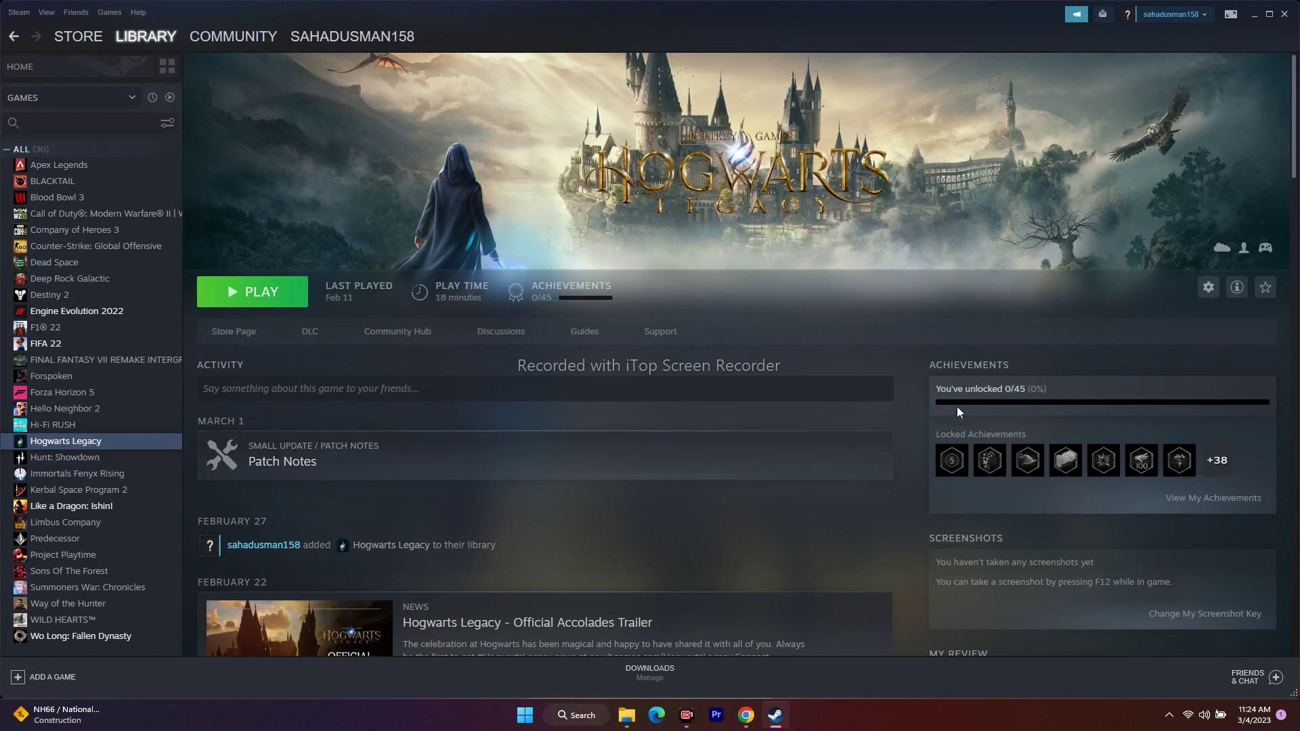
# - Open Device Manager from the Win+X menu and expand Display adapters
pyautogui.click(1253, 18)
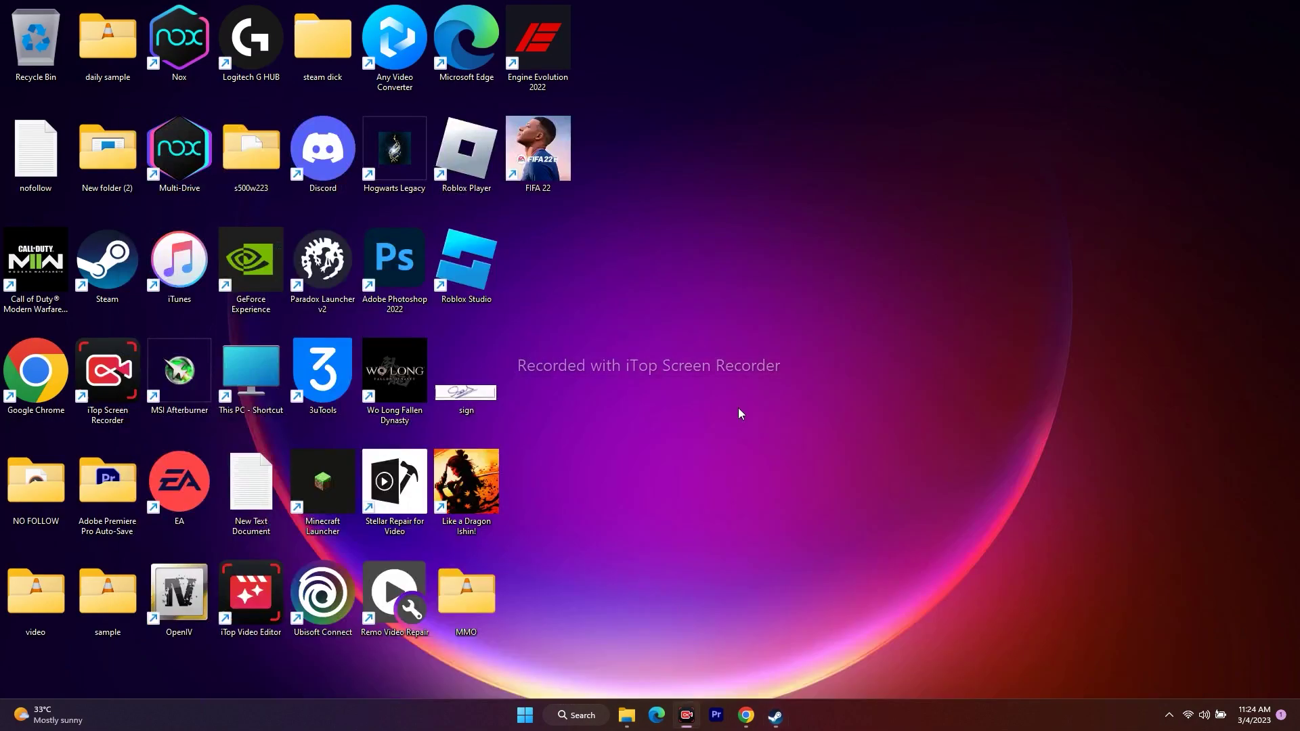
pyautogui.rightClick(526, 719)
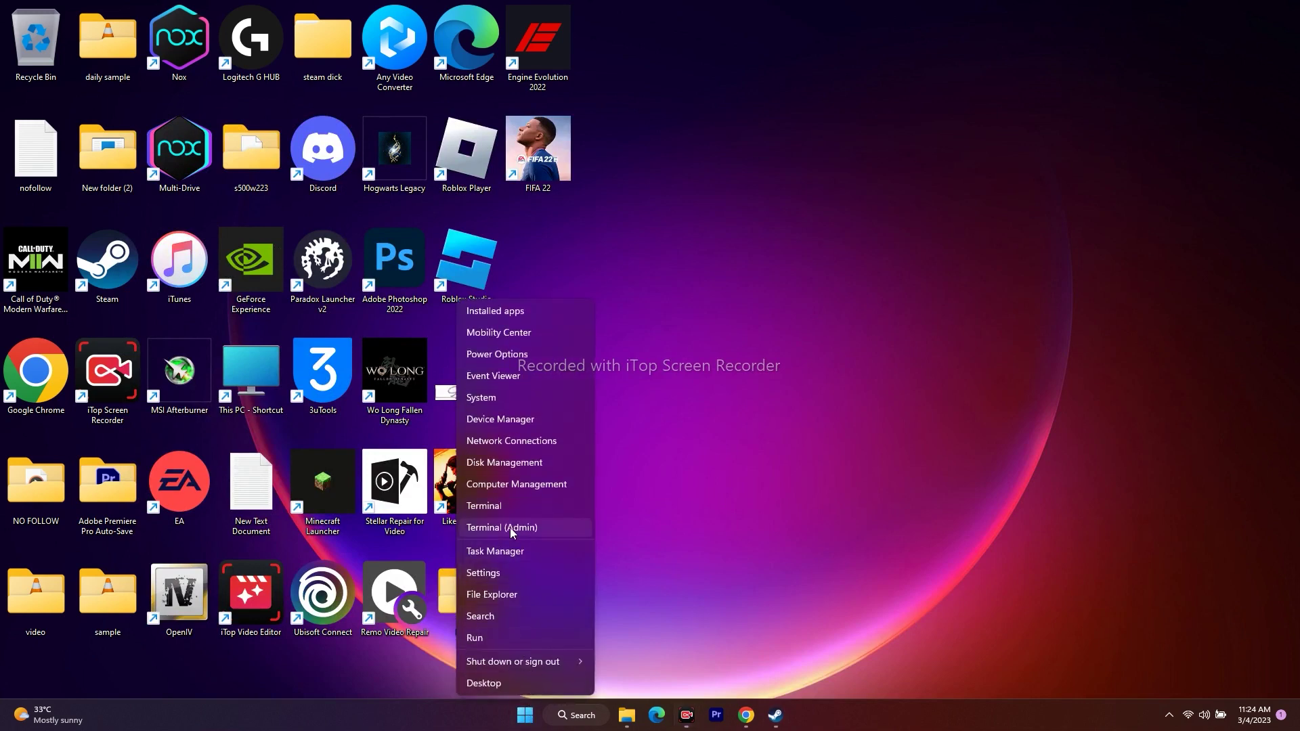
pyautogui.click(526, 419)
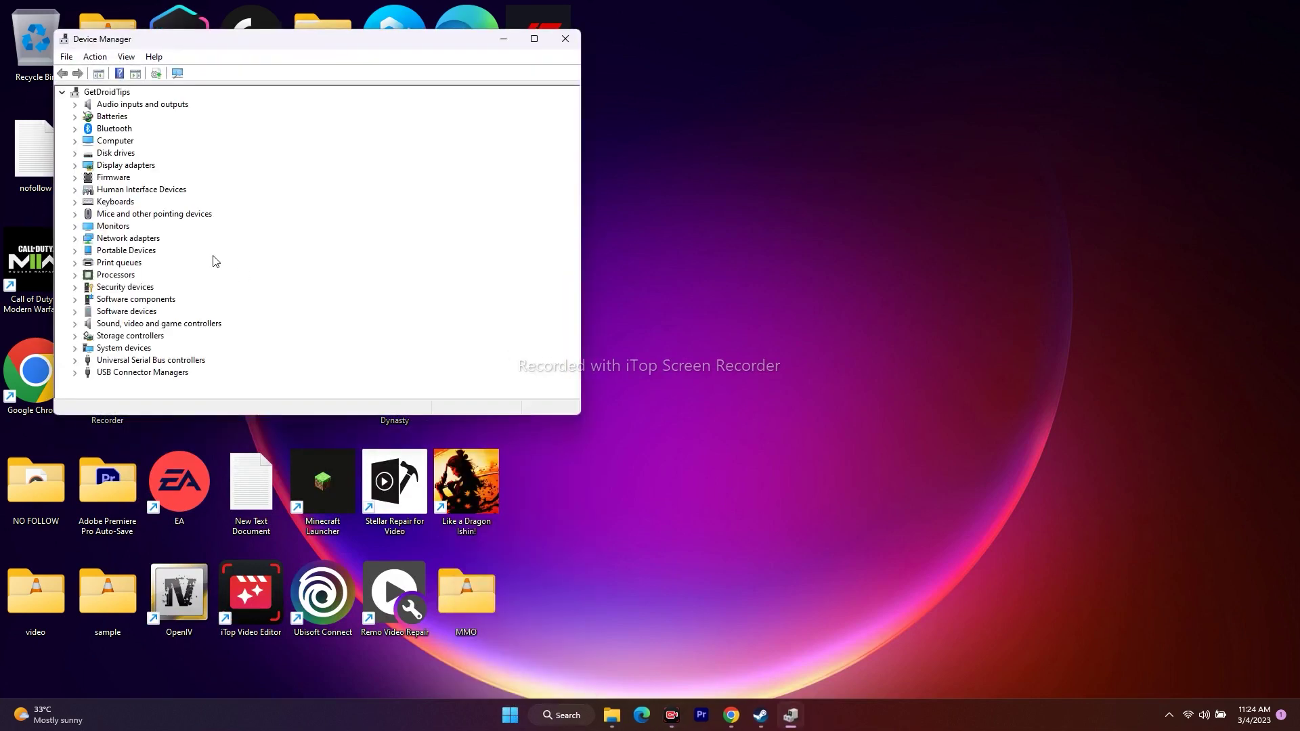
pyautogui.click(75, 165)
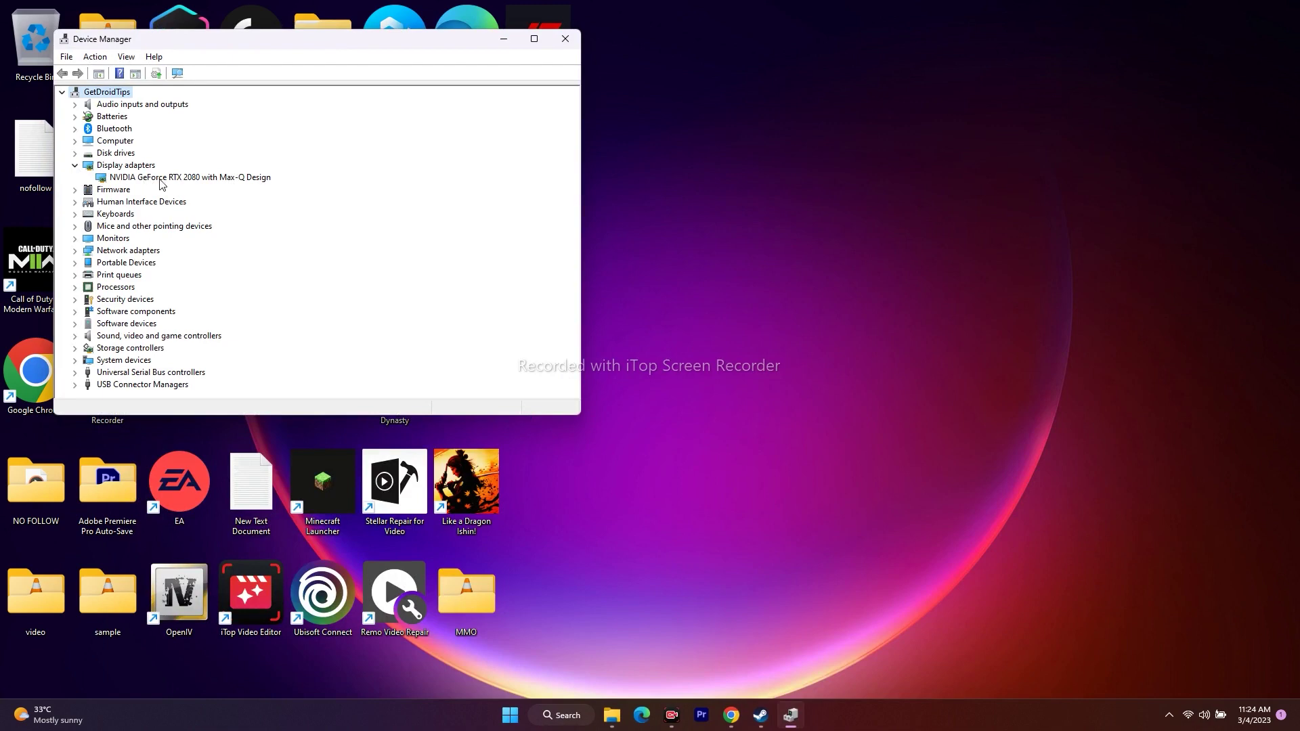
# - Search automatically for an NVIDIA GeForce RTX 2080 with Max-Q Design driver update, then return to Steam
pyautogui.click(188, 180)
pyautogui.rightClick(190, 181)
pyautogui.click(217, 192)
pyautogui.click(209, 192)
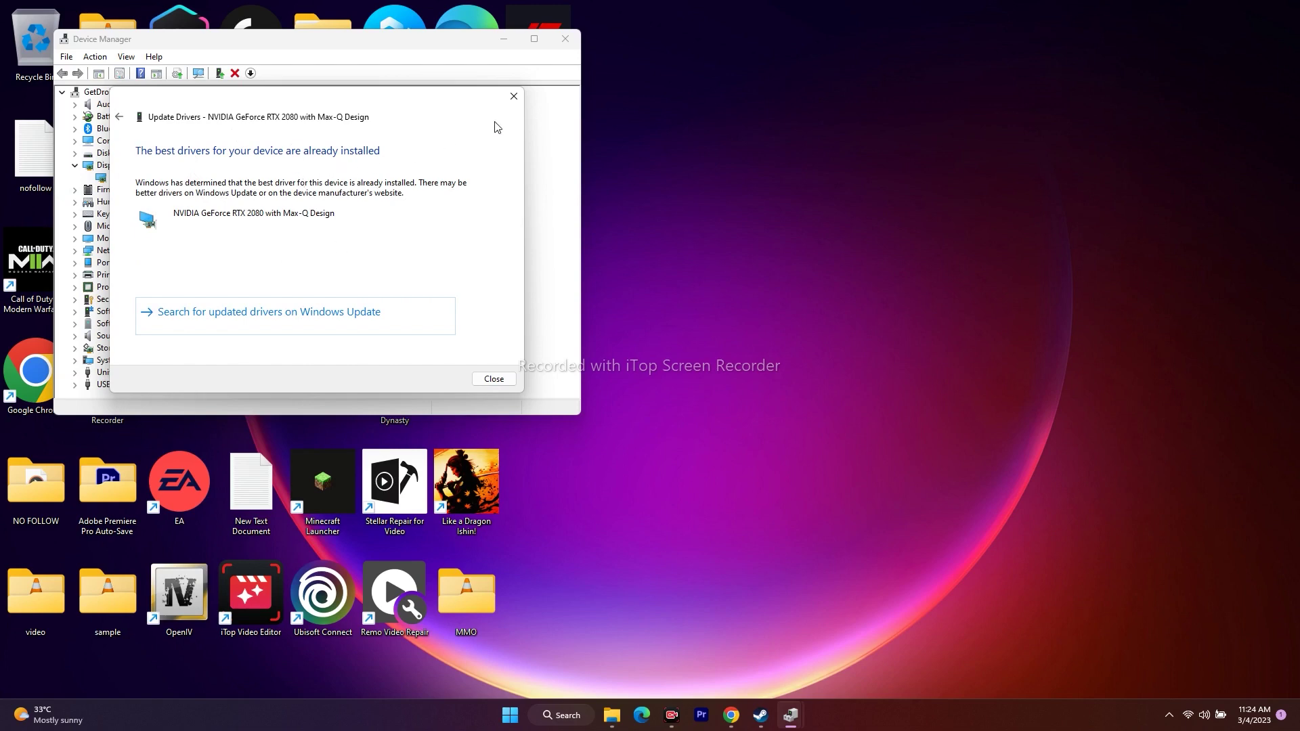
pyautogui.click(514, 96)
pyautogui.click(74, 165)
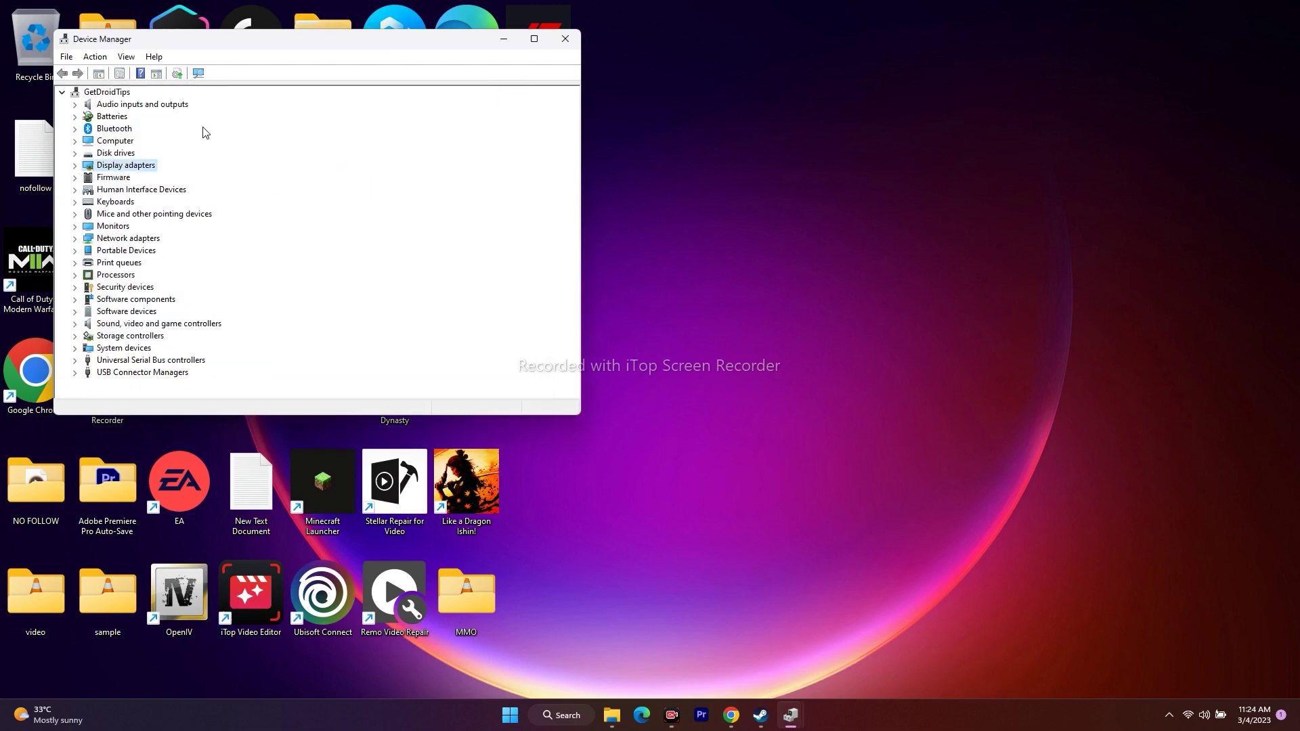
pyautogui.click(566, 39)
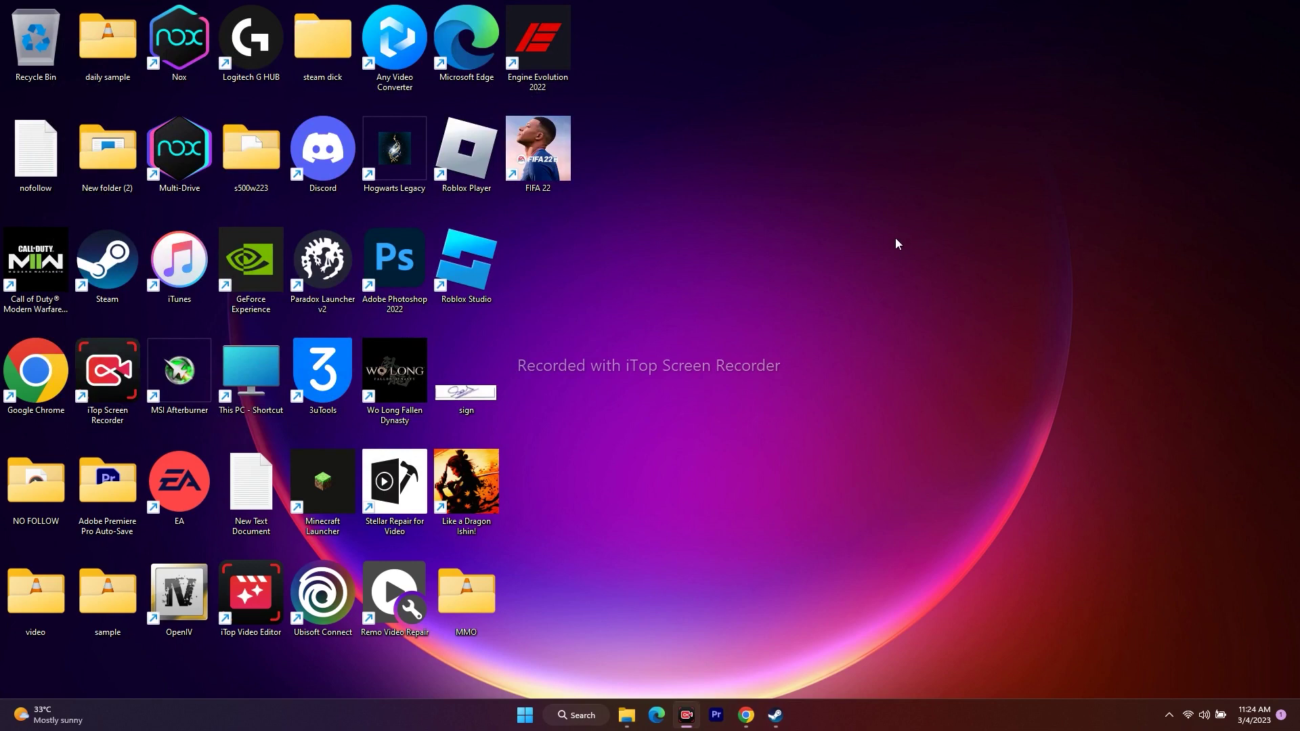
pyautogui.click(775, 716)
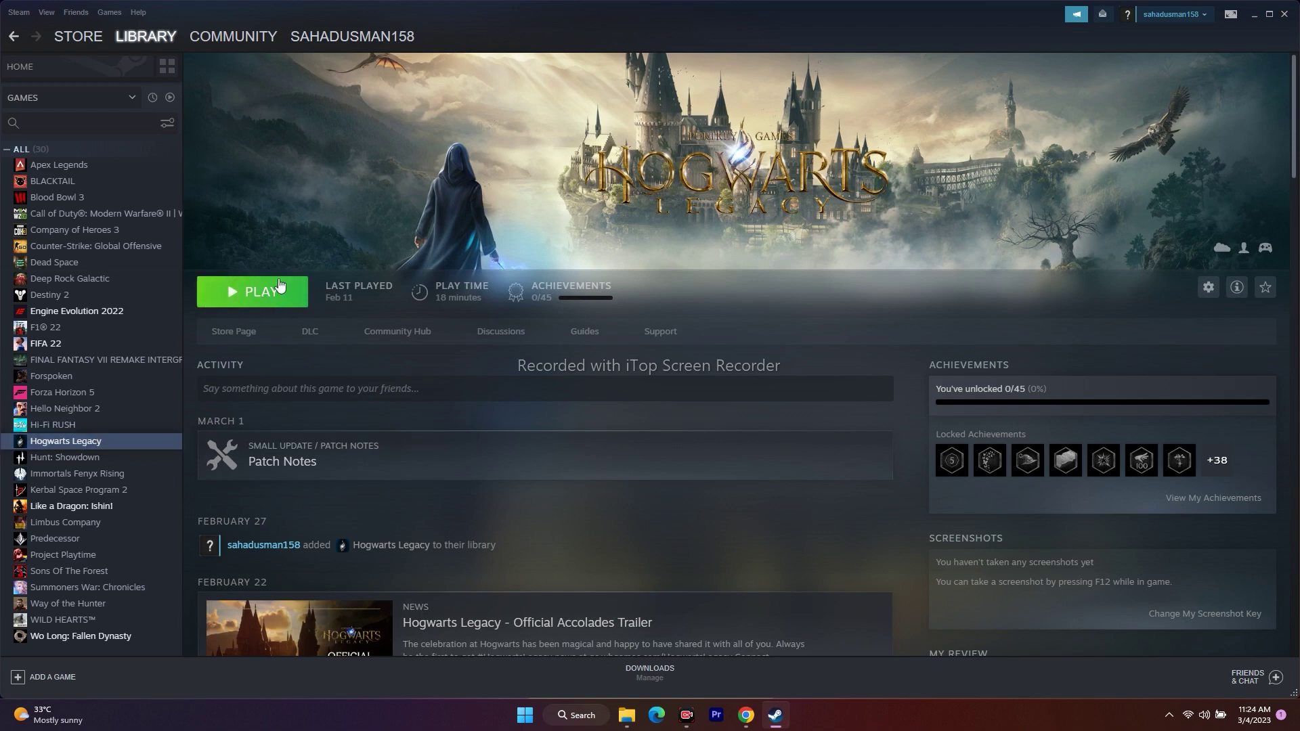
# - Keep Hogwarts Legacy's Properties > Updates on 'Always keep this game updated' and close Properties
pyautogui.rightClick(125, 441)
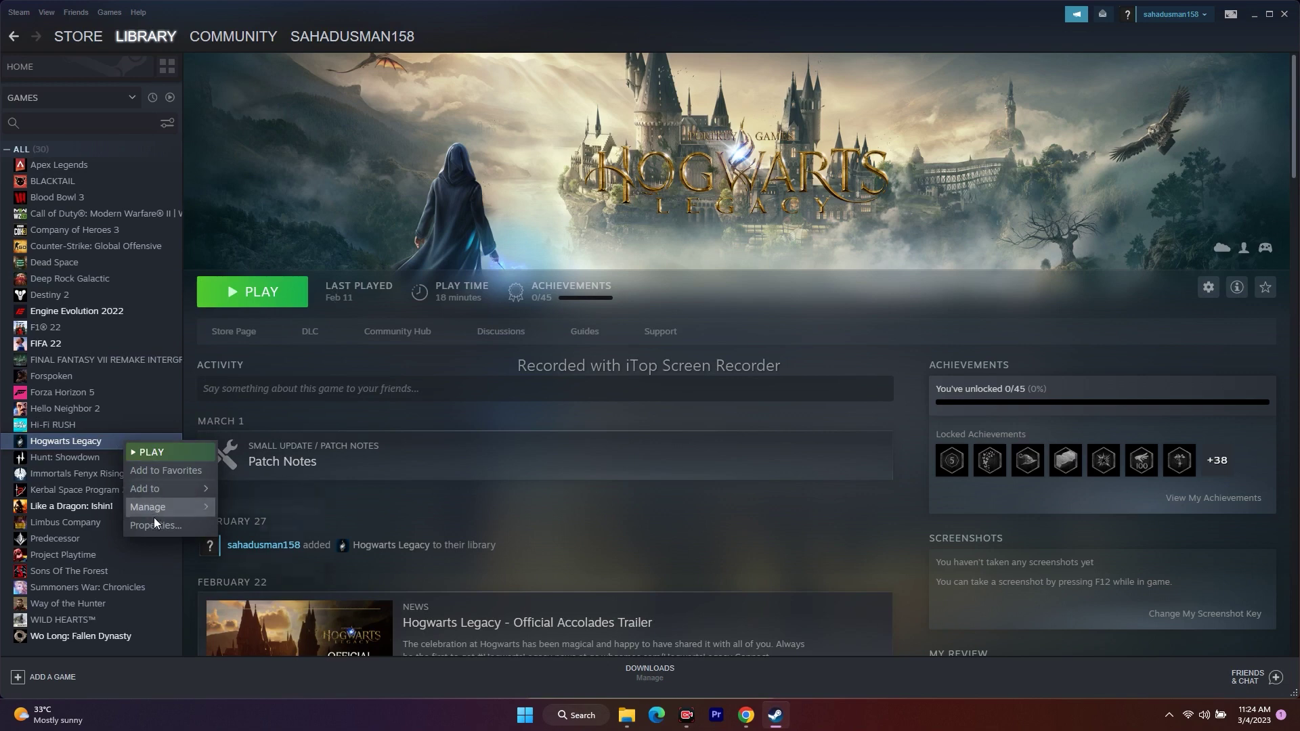
pyautogui.click(153, 526)
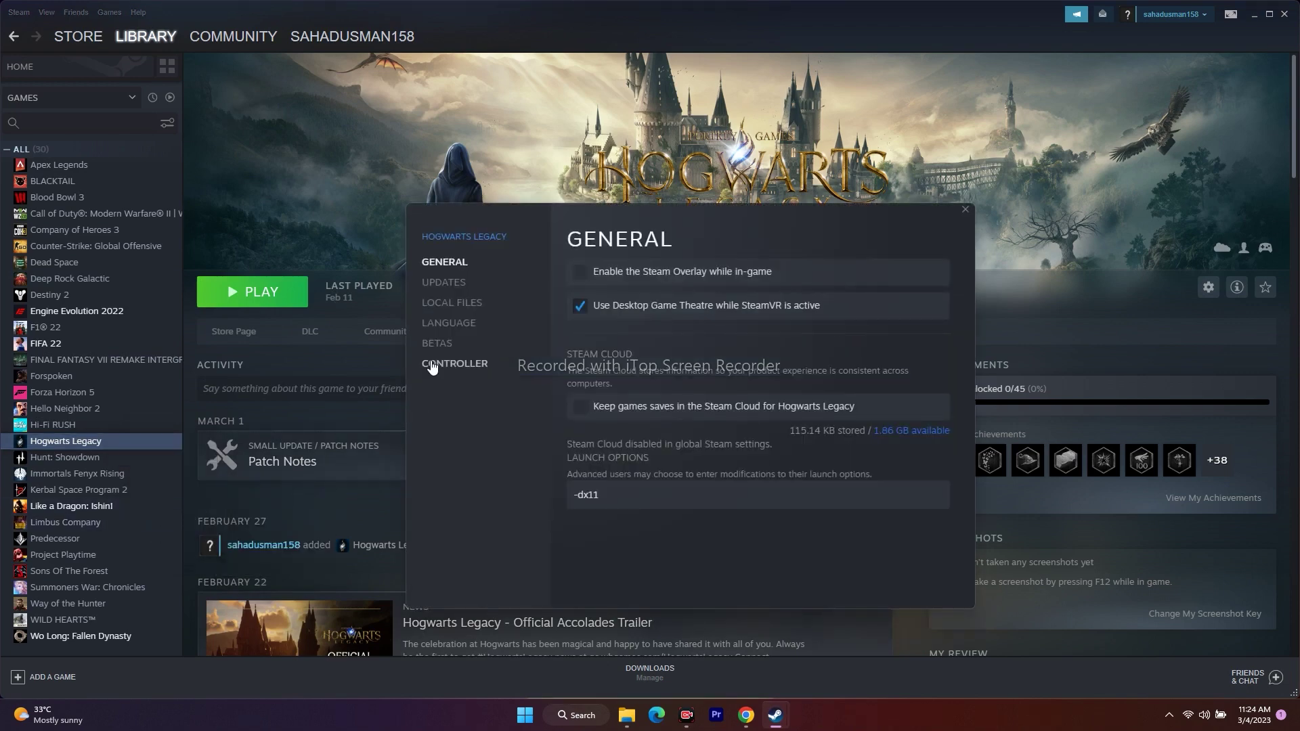
pyautogui.click(455, 282)
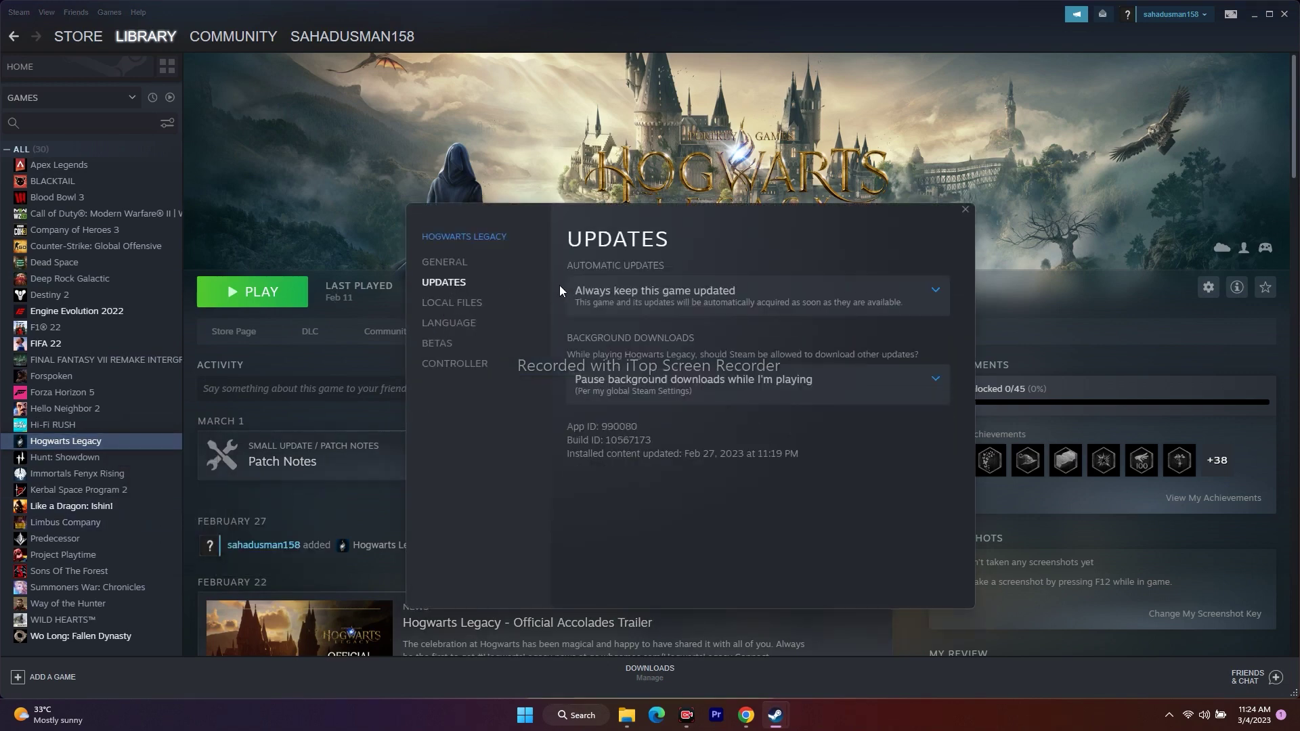
pyautogui.click(692, 290)
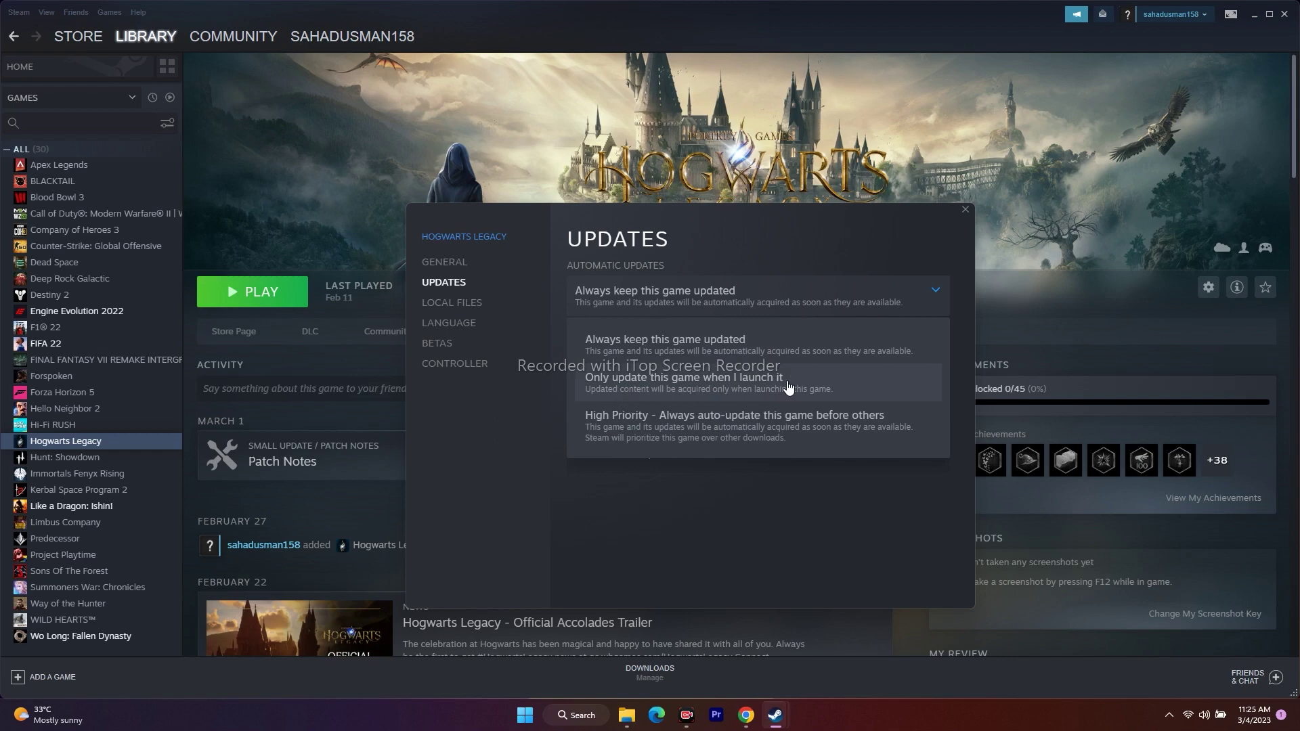
pyautogui.click(723, 342)
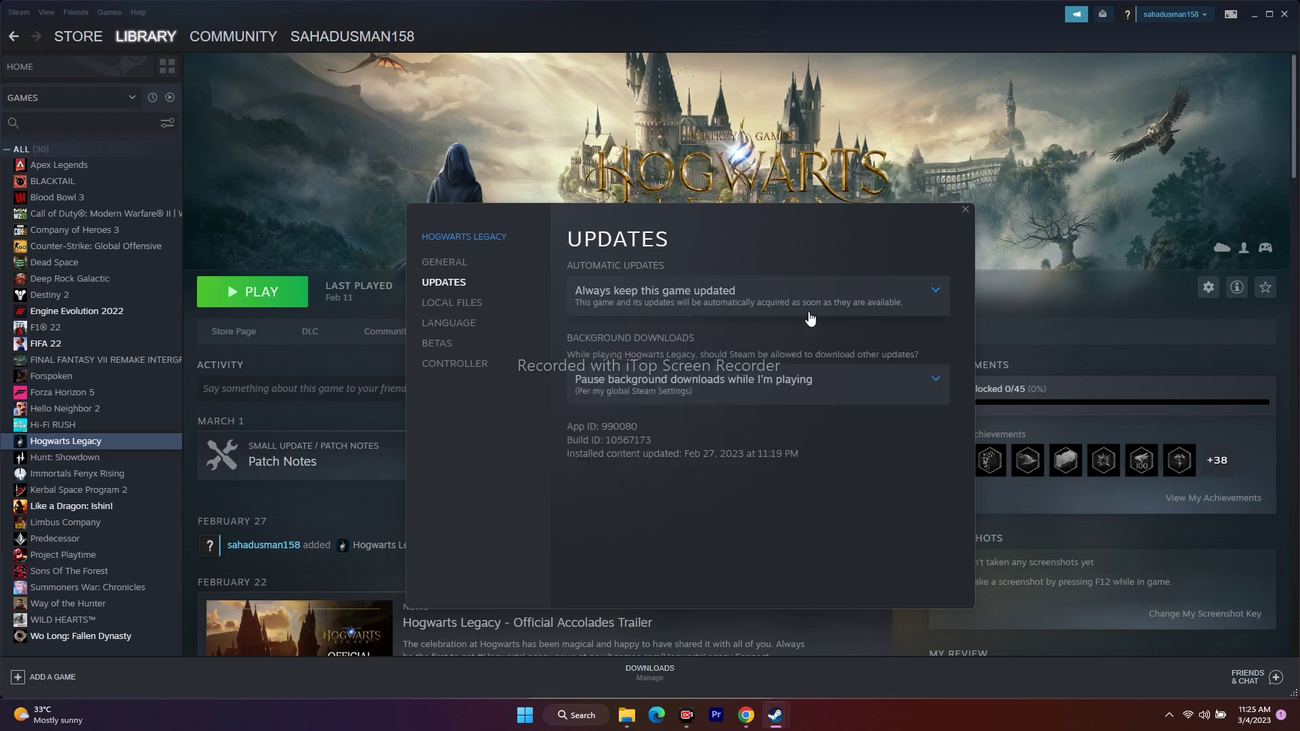
pyautogui.click(964, 210)
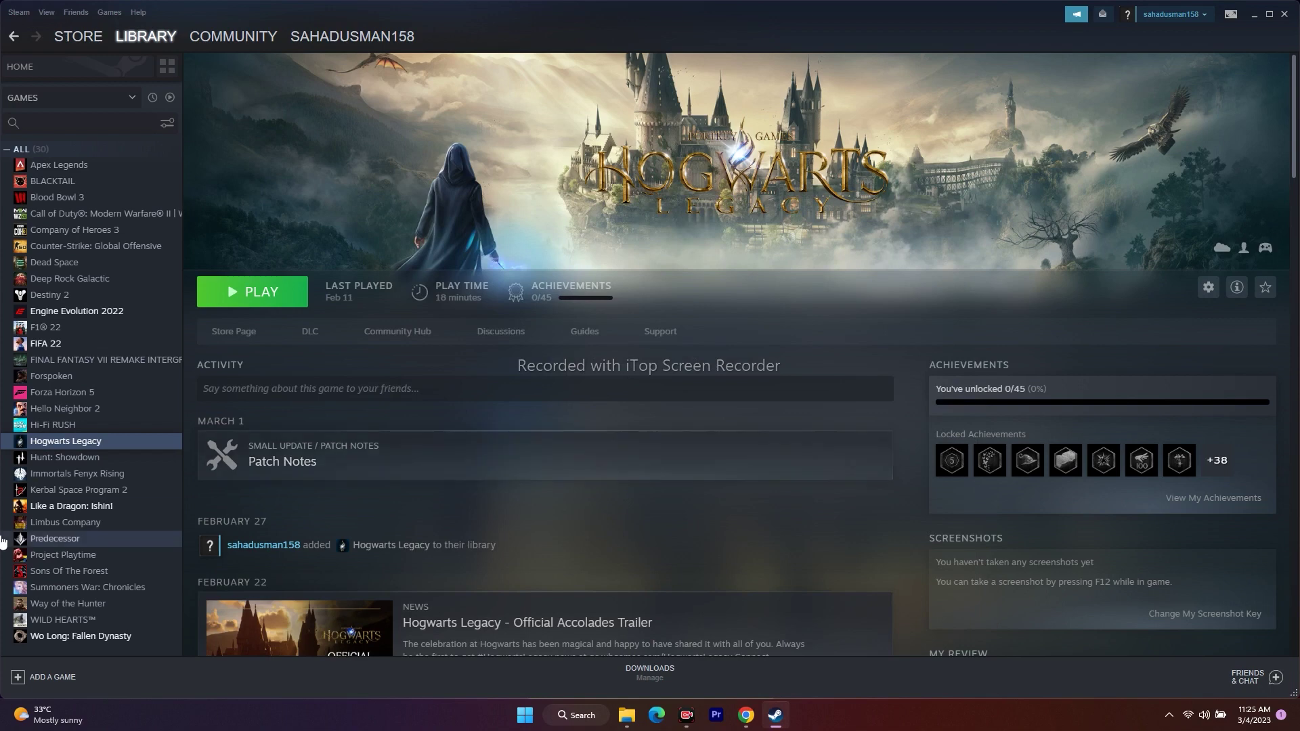
pyautogui.rightClick(95, 448)
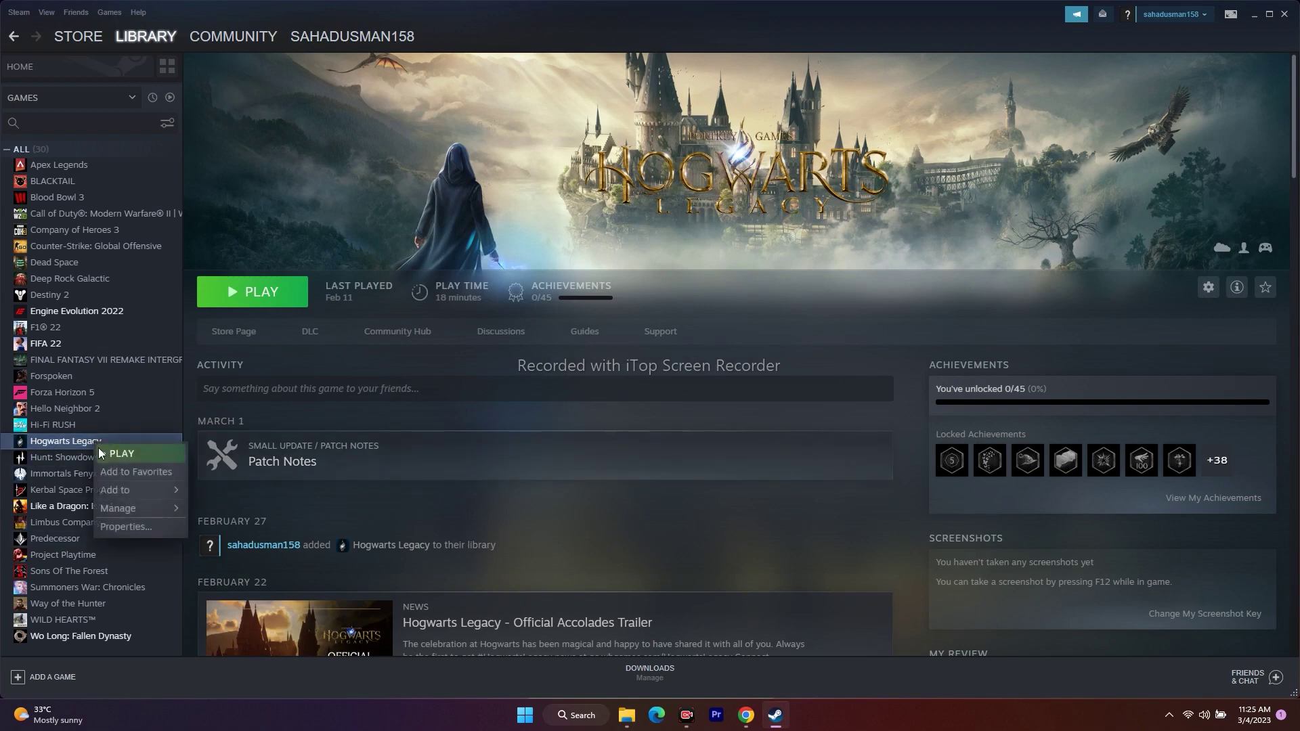
pyautogui.click(116, 526)
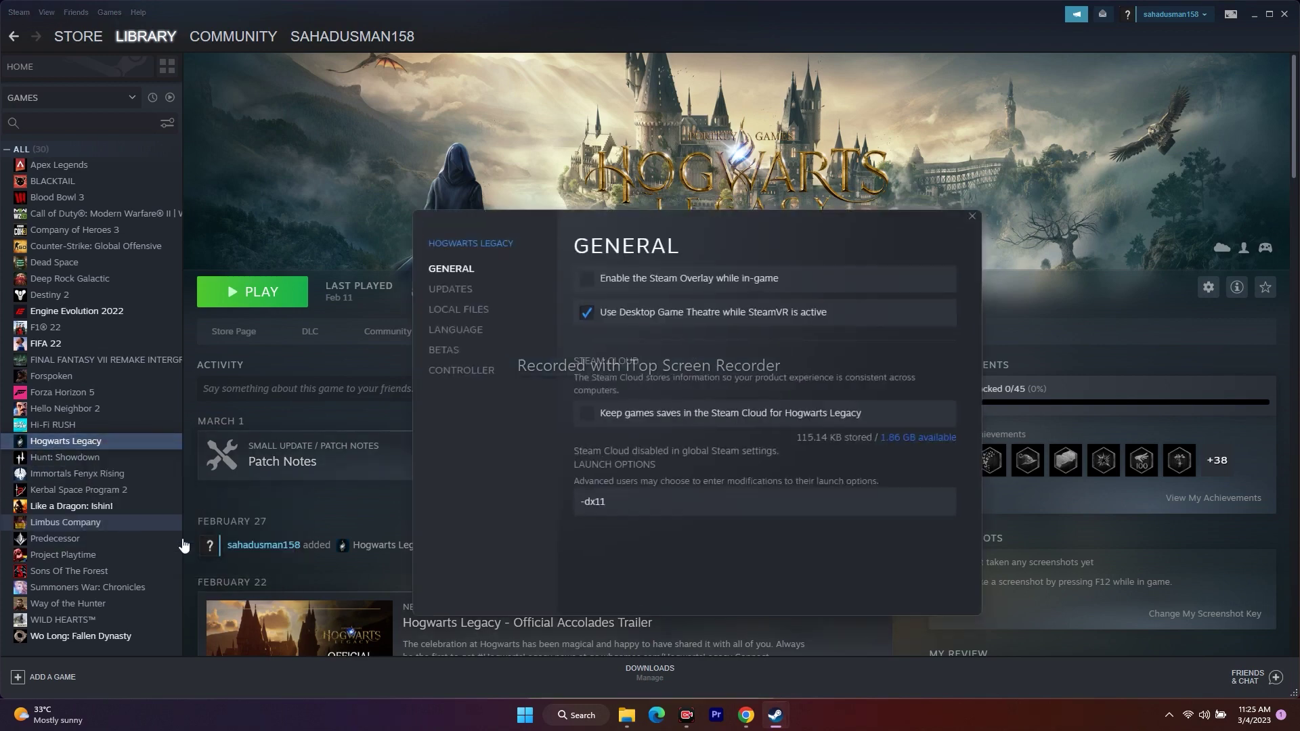
pyautogui.click(468, 312)
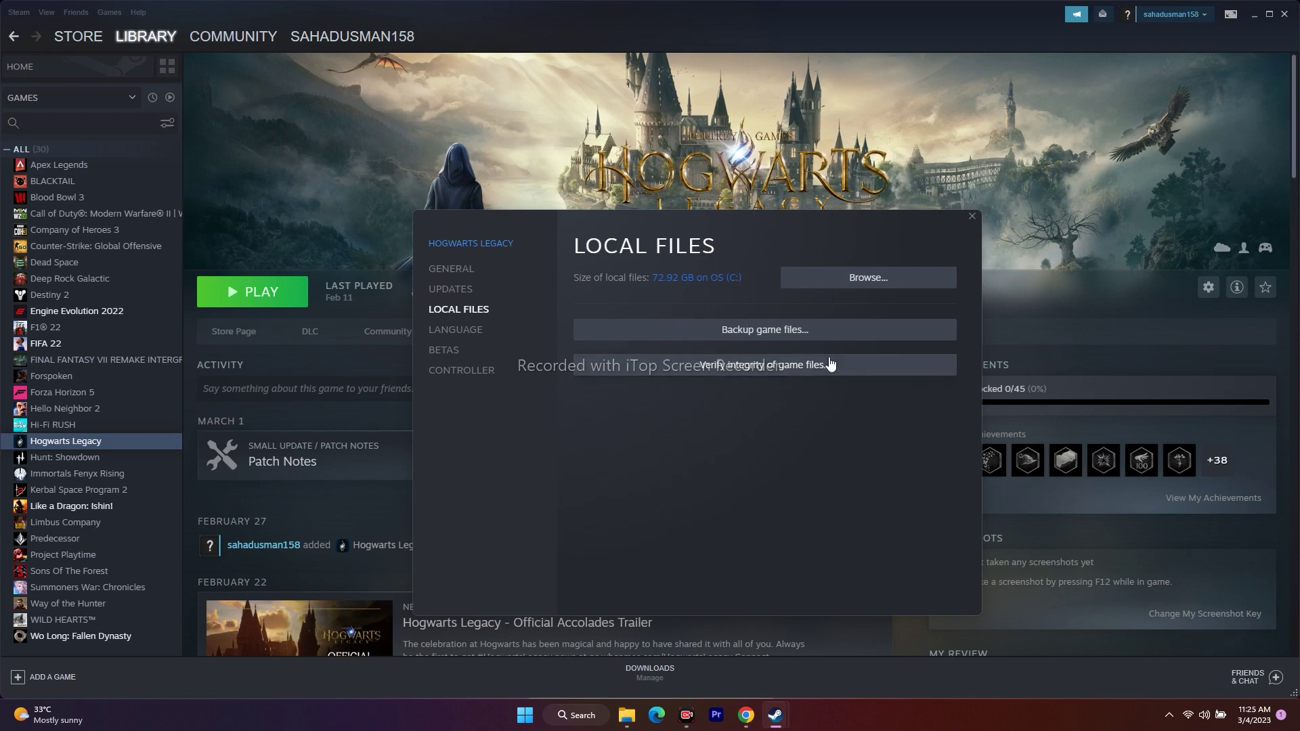
pyautogui.click(972, 218)
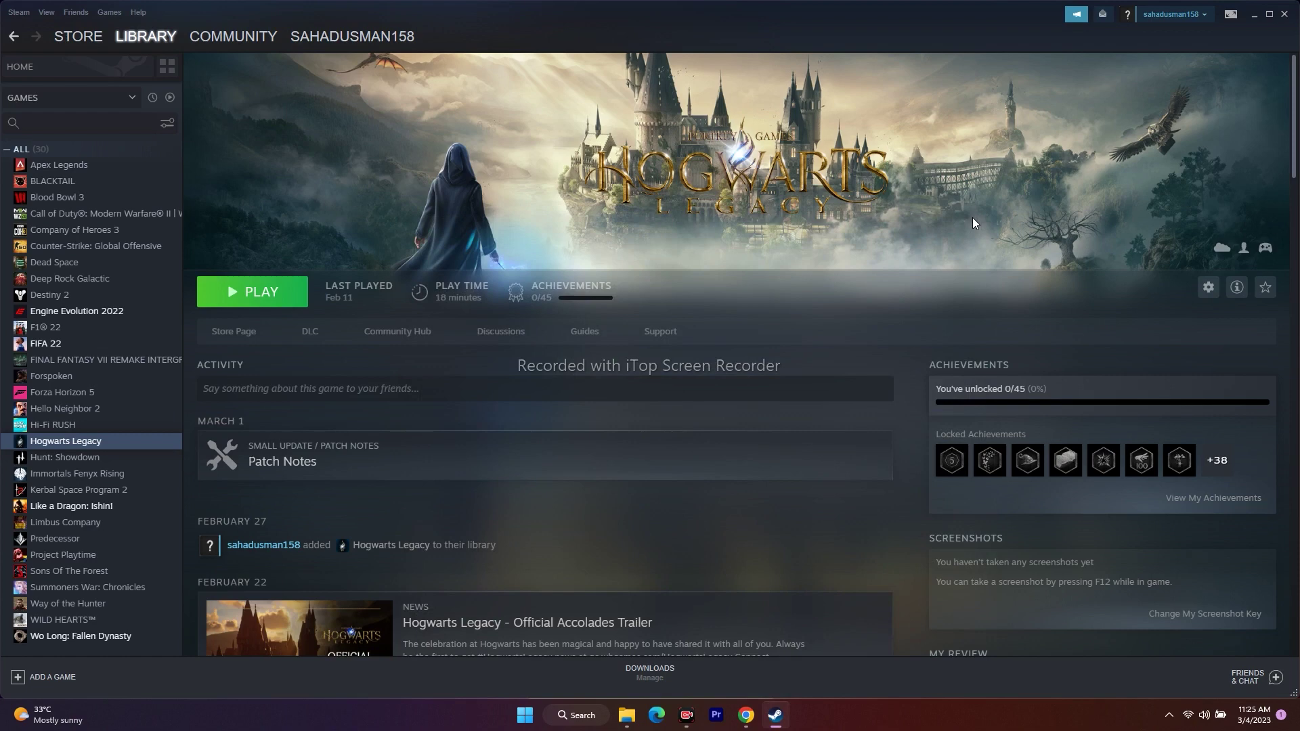